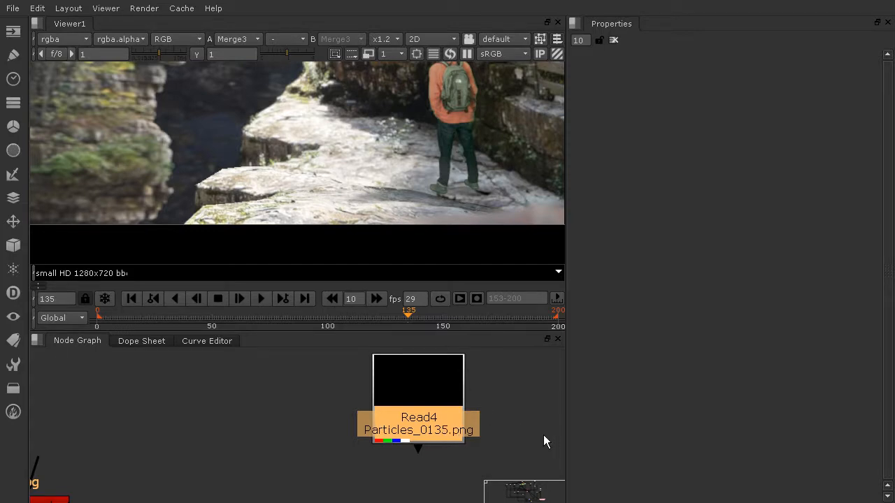
Add a Merge node below the main tree and connect the Particles_0135 Read node into it, routing the pipe through a Dot.
{"action": "scroll", "coordinate": [501, 420], "scroll_direction": "down", "scroll_amount": 5}
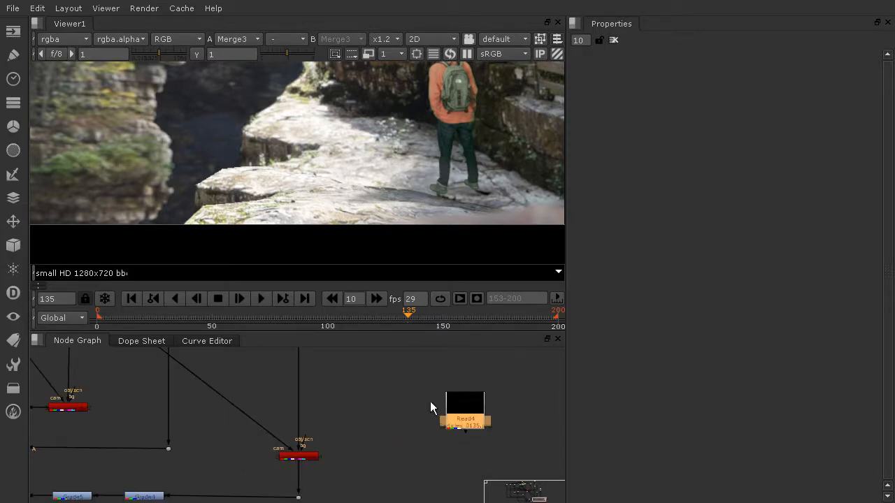
{"action": "scroll", "coordinate": [464, 427], "scroll_direction": "down", "scroll_amount": 4}
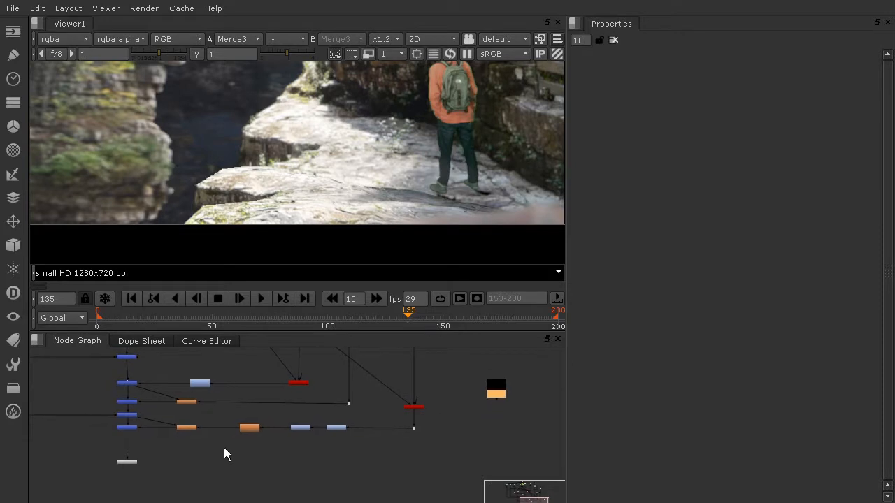
{"action": "left_click_drag", "start_coordinate": [128, 469], "coordinate": [137, 478]}
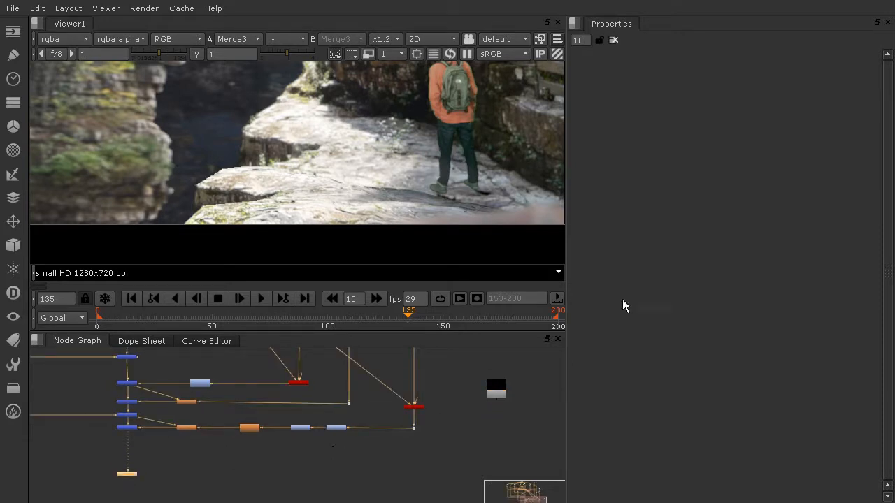
{"action": "left_click", "coordinate": [472, 419]}
{"action": "key", "text": "Tab"}
{"action": "type", "text": "m"}
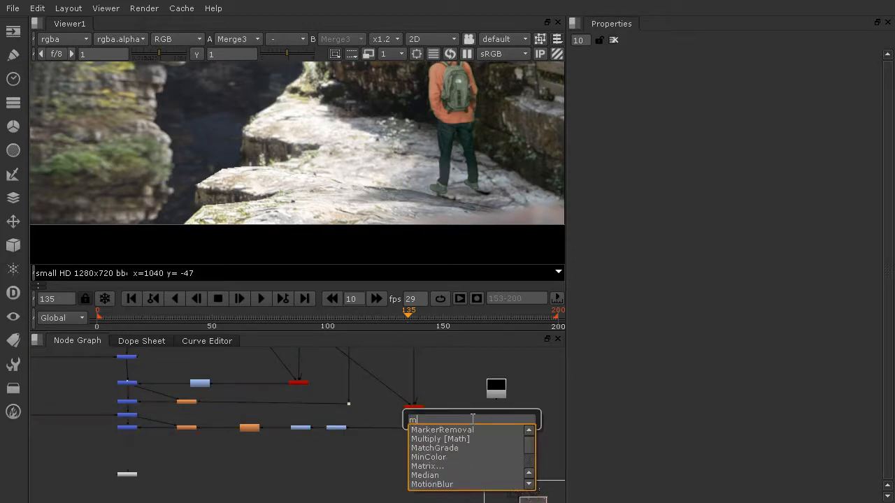
{"action": "type", "text": "er"}
{"action": "key", "text": "Return"}
{"action": "left_click_drag", "start_coordinate": [473, 421], "coordinate": [496, 391]}
{"action": "key", "text": "ctrl"}
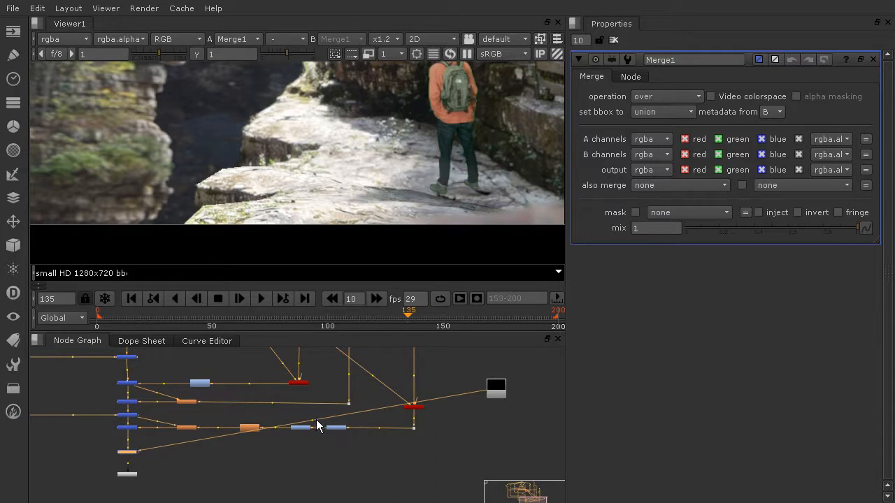
{"action": "left_click_drag", "start_coordinate": [313, 425], "coordinate": [501, 450], "text": "ctrl"}
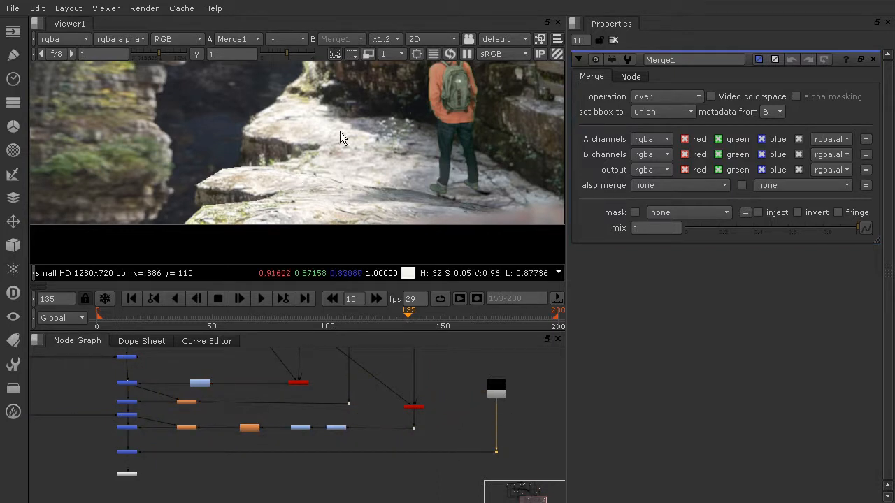
Reposition the Viewer node and play back the composite to review the merged particles.
{"action": "scroll", "coordinate": [350, 126], "scroll_direction": "down", "scroll_amount": 4}
{"action": "scroll", "coordinate": [136, 476], "scroll_direction": "up", "scroll_amount": 3}
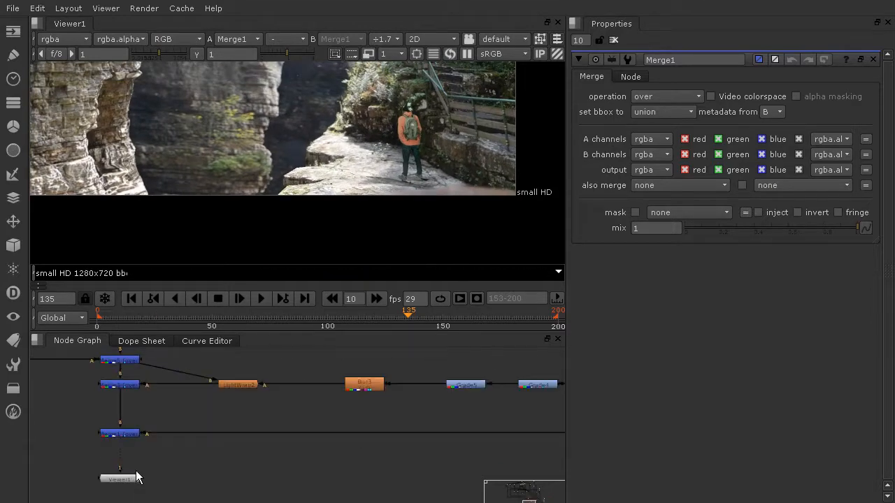
{"action": "left_click_drag", "start_coordinate": [126, 481], "coordinate": [163, 480]}
{"action": "scroll", "coordinate": [314, 175], "scroll_direction": "up", "scroll_amount": 7}
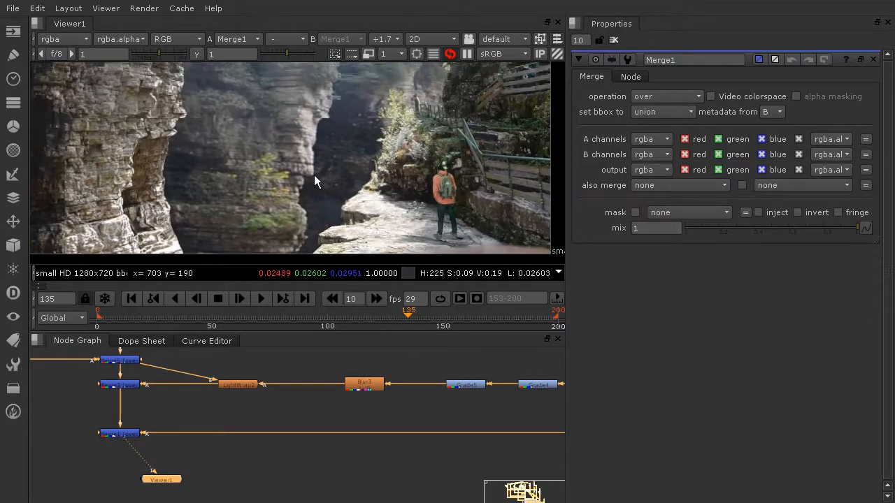
{"action": "scroll", "coordinate": [440, 135], "scroll_direction": "down", "scroll_amount": 8}
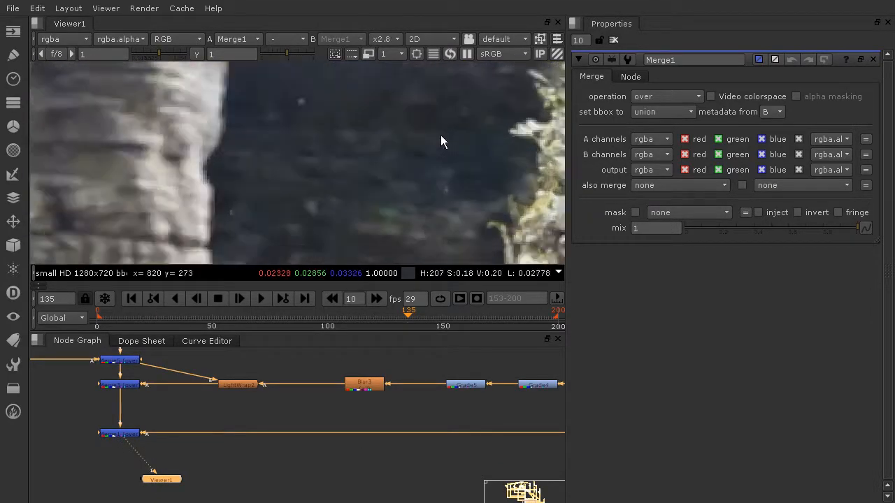
{"action": "scroll", "coordinate": [355, 149], "scroll_direction": "down", "scroll_amount": 3}
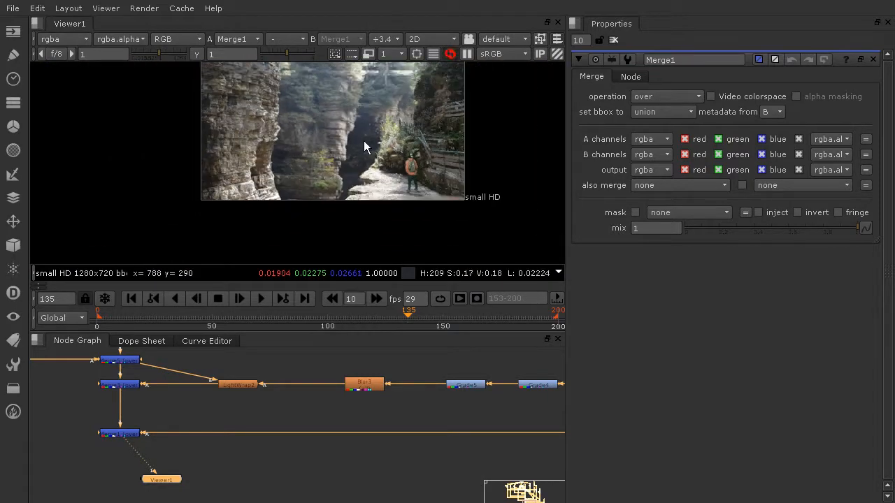
{"action": "left_click", "coordinate": [260, 298]}
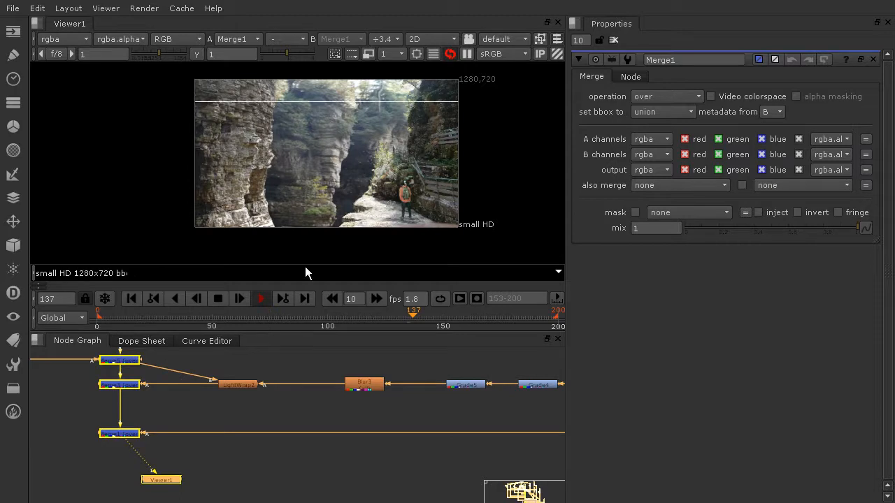
{"action": "scroll", "coordinate": [281, 194], "scroll_direction": "up", "scroll_amount": 3}
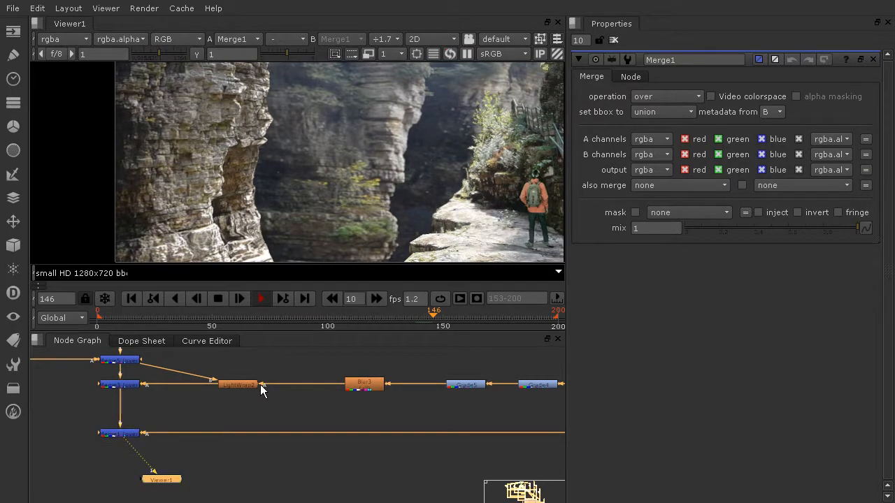
{"action": "left_click", "coordinate": [218, 300]}
{"action": "left_click_drag", "start_coordinate": [174, 488], "coordinate": [135, 484]}
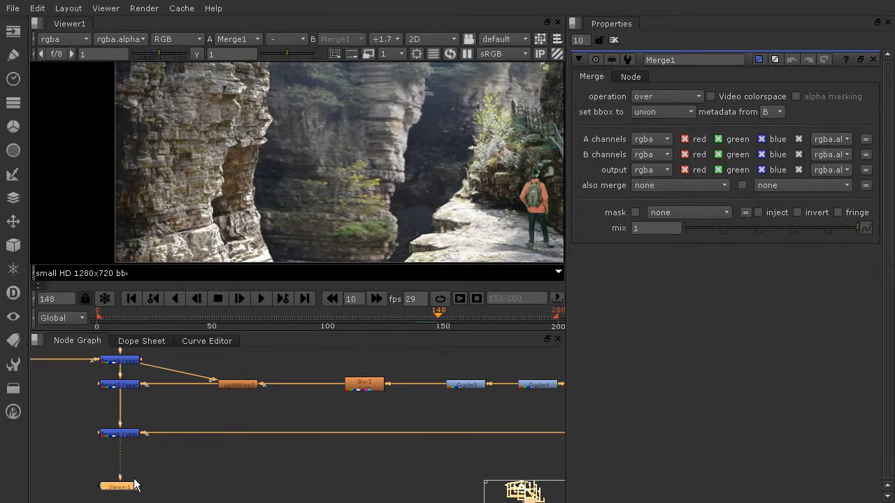
{"action": "scroll", "coordinate": [408, 159], "scroll_direction": "down", "scroll_amount": 3}
{"action": "scroll", "coordinate": [377, 188], "scroll_direction": "up", "scroll_amount": 1}
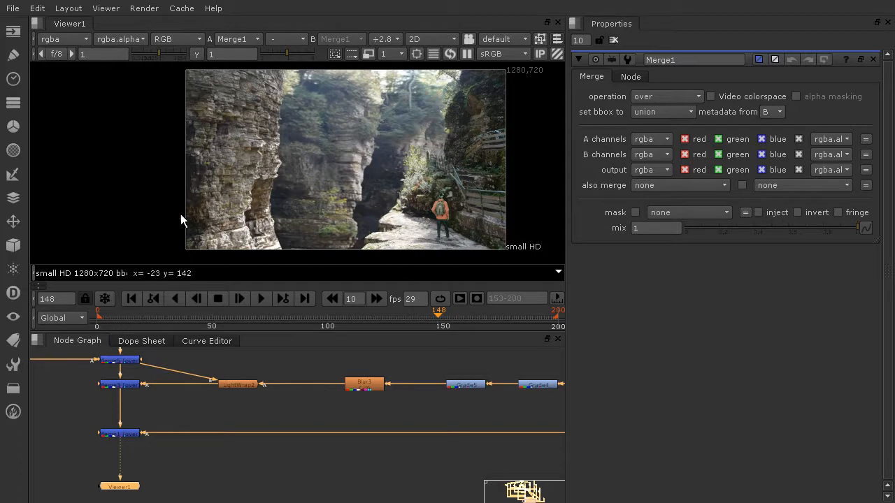
Create a Roto node and a second Merge node below Merge1, connecting the Roto into the new Merge.
{"action": "left_click", "coordinate": [14, 53]}
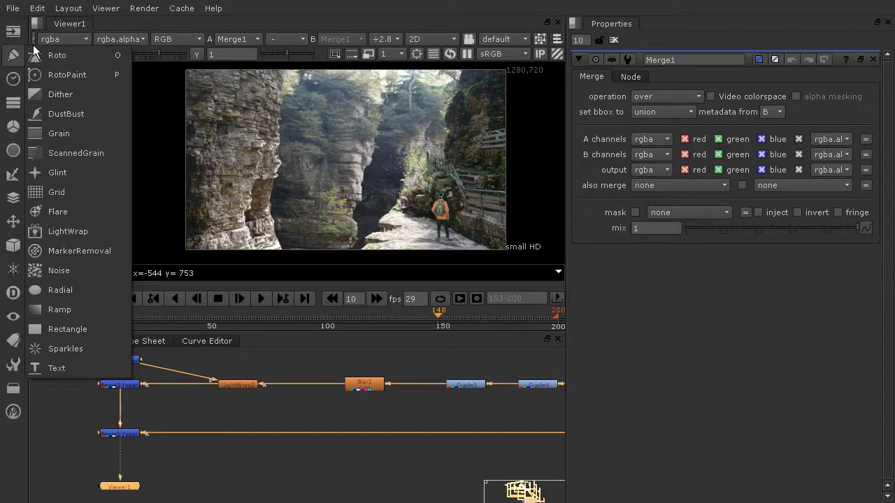
{"action": "left_click", "coordinate": [62, 53]}
{"action": "left_click_drag", "start_coordinate": [138, 495], "coordinate": [233, 471]}
{"action": "left_click", "coordinate": [182, 476]}
{"action": "key", "text": "Tab"}
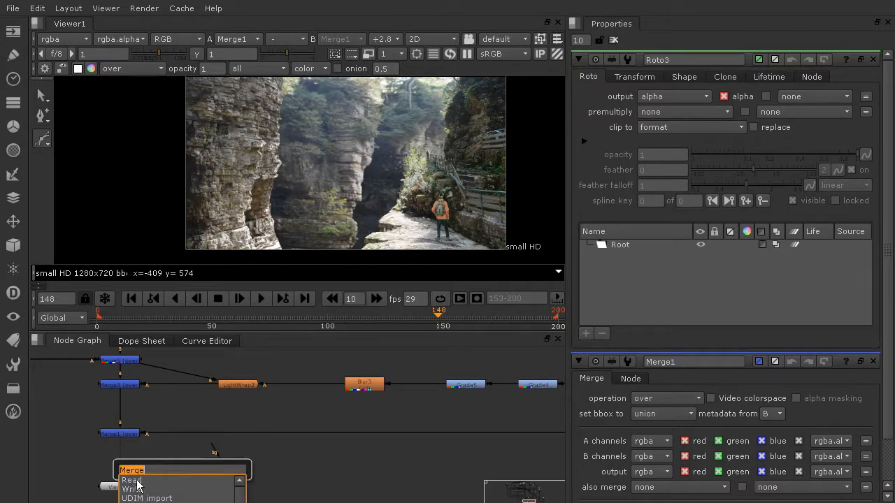
{"action": "key", "text": "Return"}
{"action": "left_click_drag", "start_coordinate": [174, 469], "coordinate": [257, 465]}
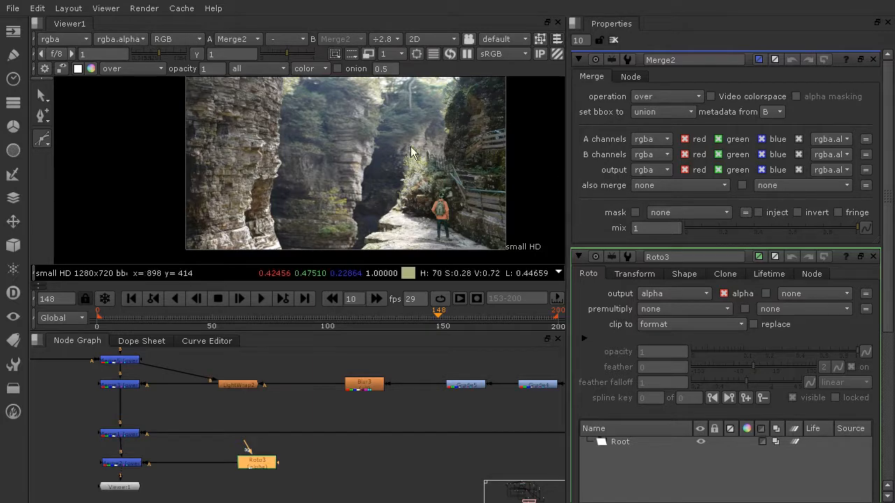
Draw a small Ellipse shape on the cliff face in the Roto node.
{"action": "scroll", "coordinate": [358, 151], "scroll_direction": "up", "scroll_amount": 8}
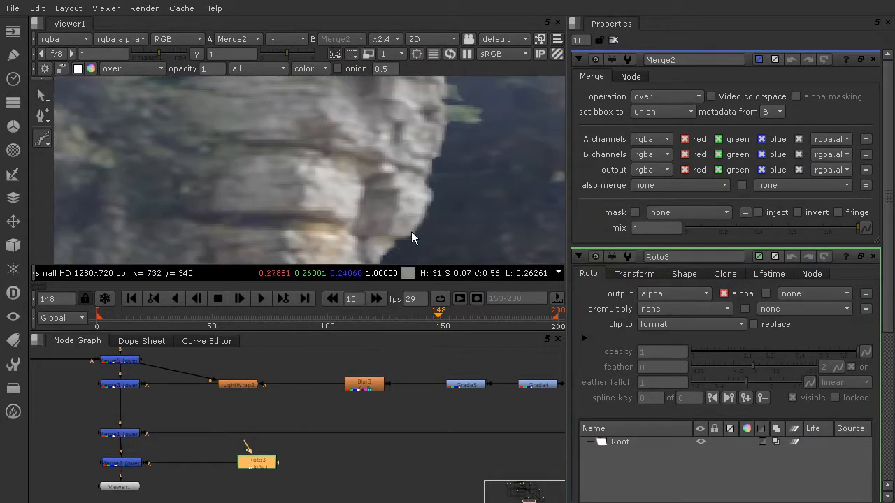
{"action": "left_click", "coordinate": [45, 139]}
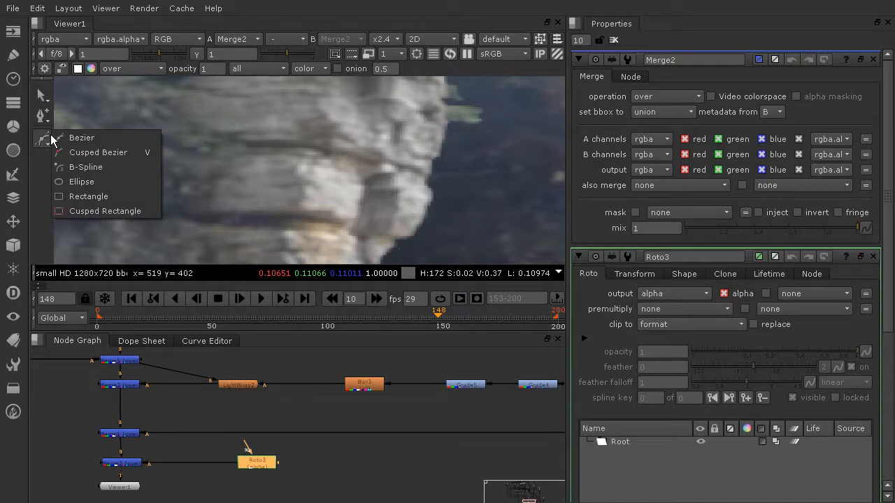
{"action": "left_click", "coordinate": [78, 182]}
{"action": "left_click", "coordinate": [276, 182]}
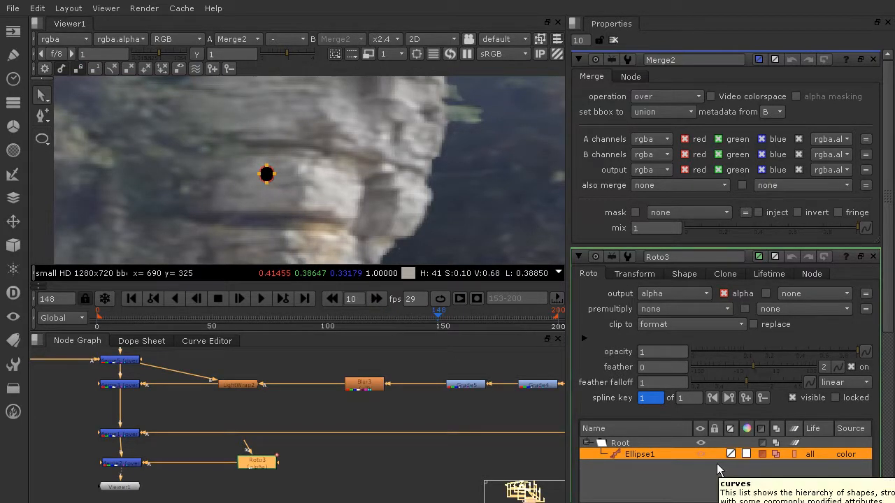
Scrub through the timeline to check the ellipse across frames and clear the Properties panel.
{"action": "left_click_drag", "start_coordinate": [438, 315], "coordinate": [369, 316]}
{"action": "left_click", "coordinate": [232, 319]}
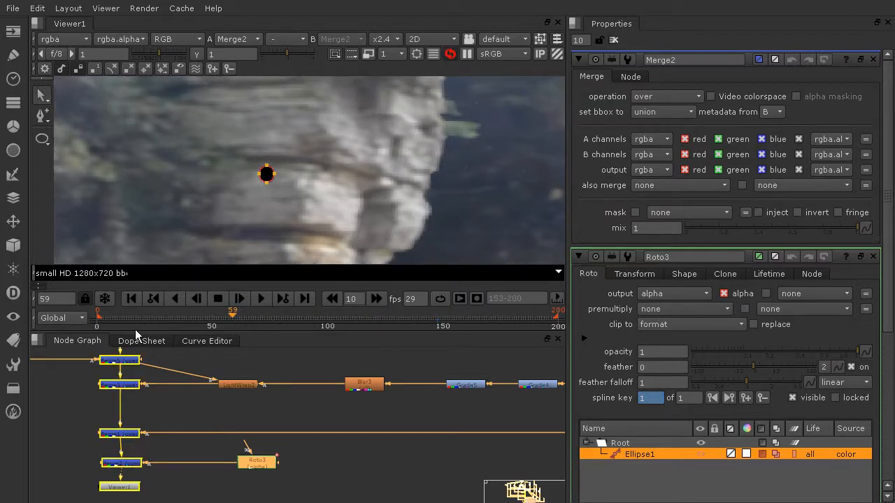
{"action": "left_click", "coordinate": [99, 323]}
{"action": "left_click_drag", "start_coordinate": [110, 328], "coordinate": [557, 327]}
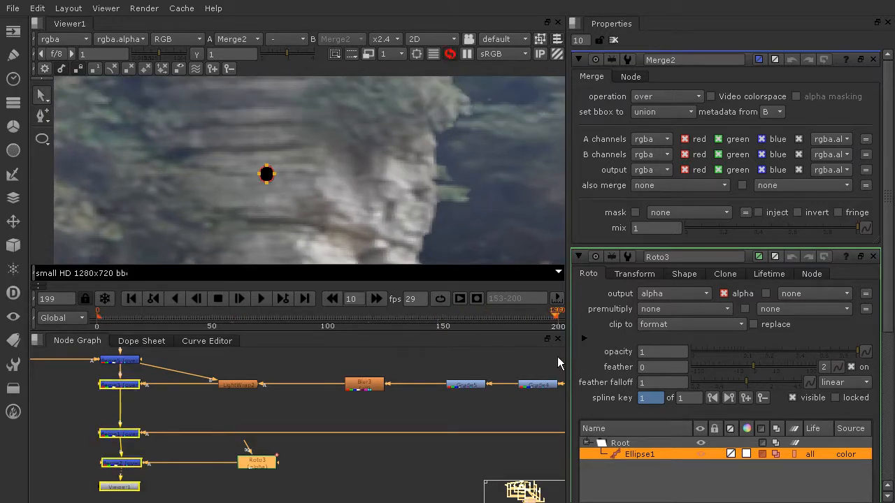
{"action": "left_click", "coordinate": [614, 39]}
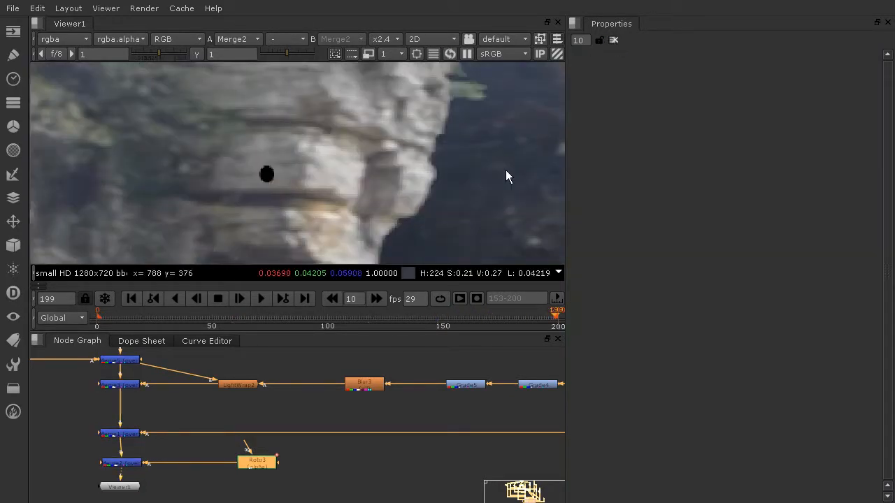
{"action": "scroll", "coordinate": [468, 179], "scroll_direction": "down", "scroll_amount": 5}
{"action": "middle_click_drag", "start_coordinate": [496, 170], "coordinate": [397, 176]}
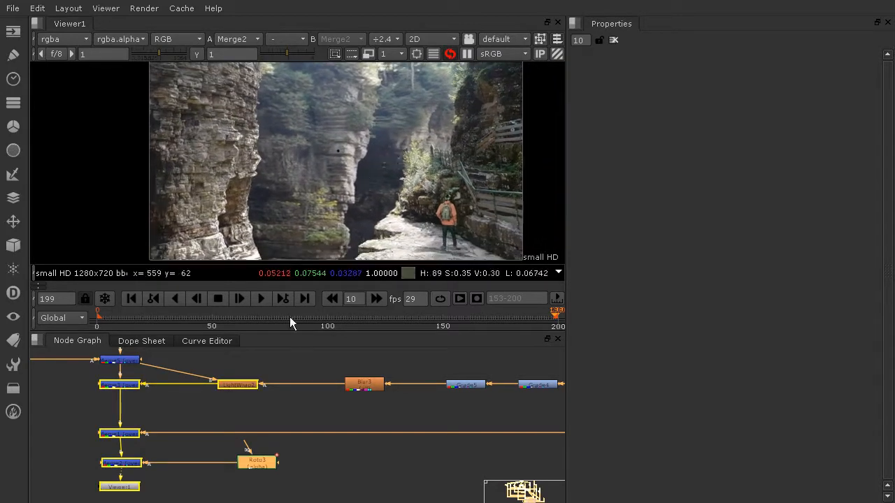
{"action": "left_click", "coordinate": [345, 467]}
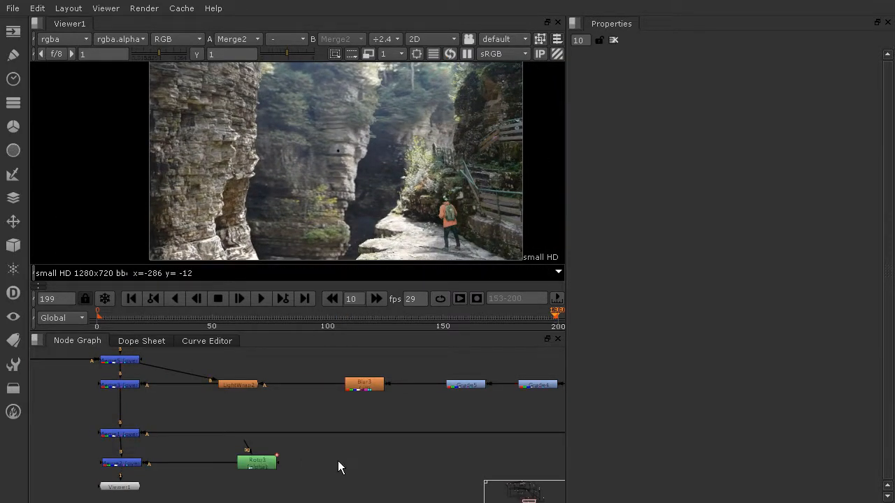
Insert a Transform node between the Roto node and Merge2.
{"action": "key", "text": "Tab"}
{"action": "type", "text": "tra"}
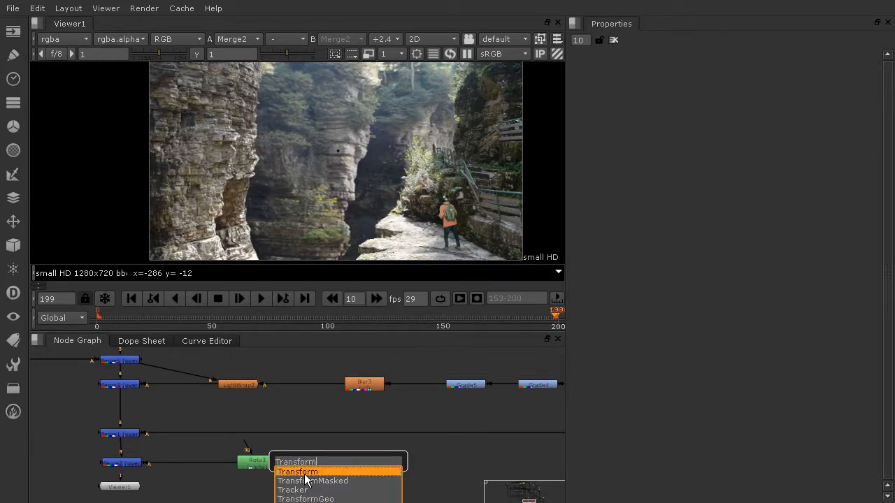
{"action": "left_click", "coordinate": [308, 472]}
{"action": "left_click_drag", "start_coordinate": [350, 467], "coordinate": [197, 468]}
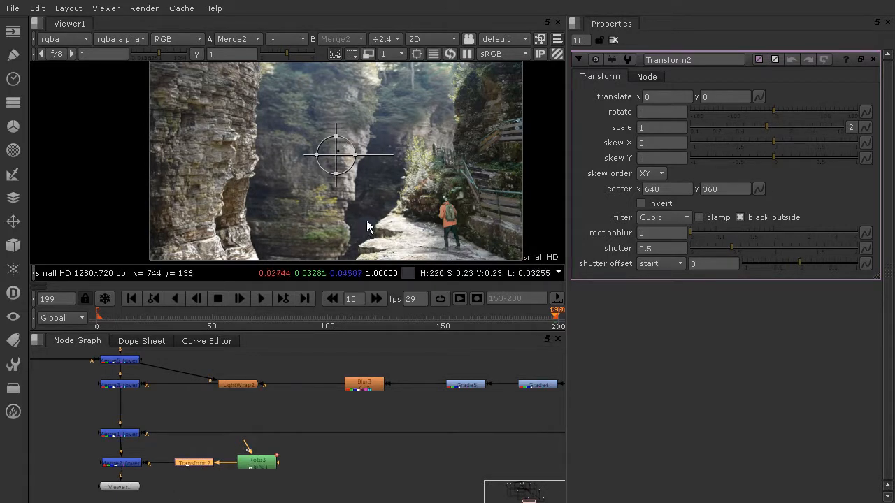
At frame 6, move the Transform to translate 676, 96 and set keys on both translate values.
{"action": "left_click", "coordinate": [111, 323]}
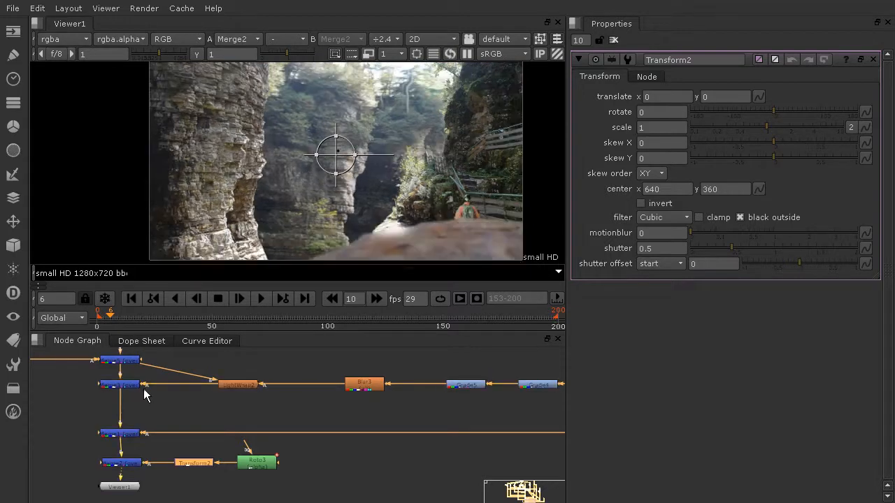
{"action": "left_click_drag", "start_coordinate": [325, 152], "coordinate": [527, 132]}
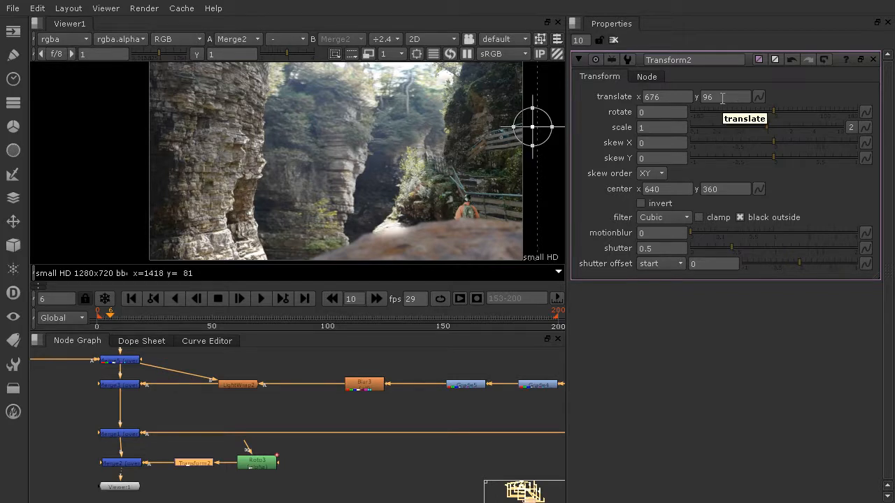
{"action": "right_click", "coordinate": [682, 95]}
{"action": "left_click", "coordinate": [704, 101]}
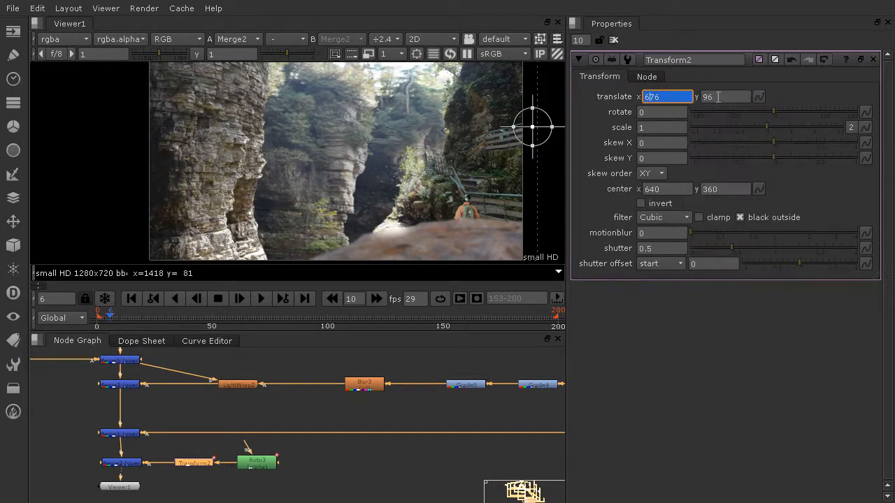
{"action": "right_click", "coordinate": [732, 95]}
{"action": "left_click", "coordinate": [746, 100]}
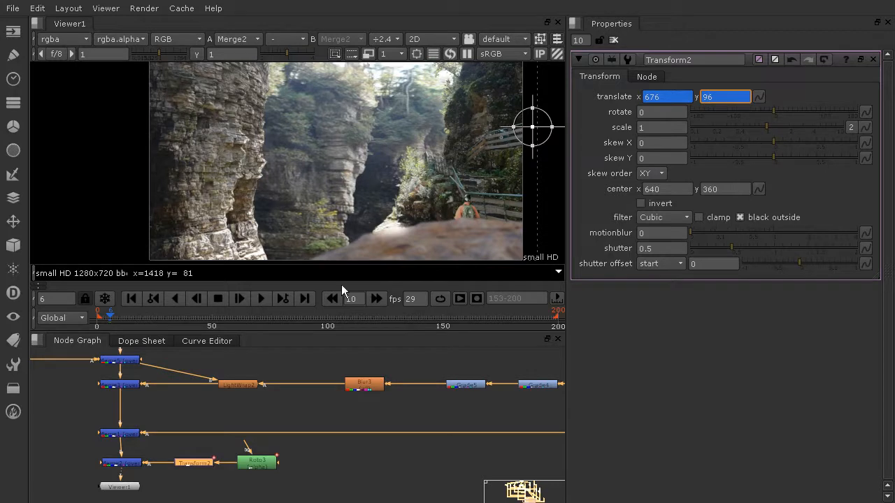
Key the Transform at frame 100 to translate -704, -190 and at frame 47 to about 18, 54.
{"action": "left_click", "coordinate": [328, 324]}
{"action": "left_click_drag", "start_coordinate": [532, 127], "coordinate": [126, 213]}
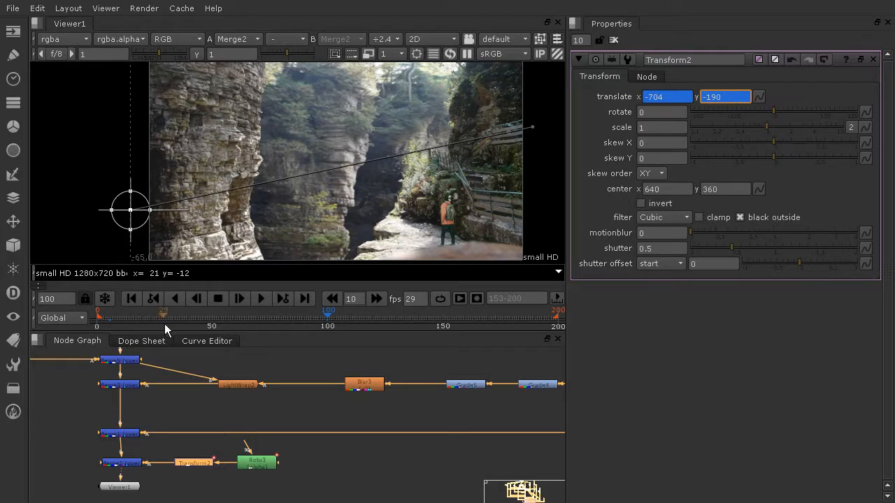
{"action": "left_click", "coordinate": [204, 324]}
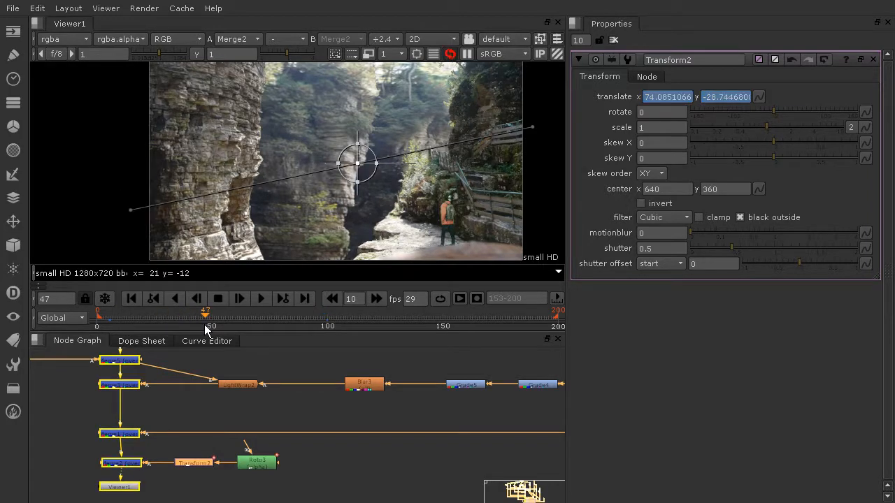
{"action": "left_click_drag", "start_coordinate": [361, 164], "coordinate": [344, 152]}
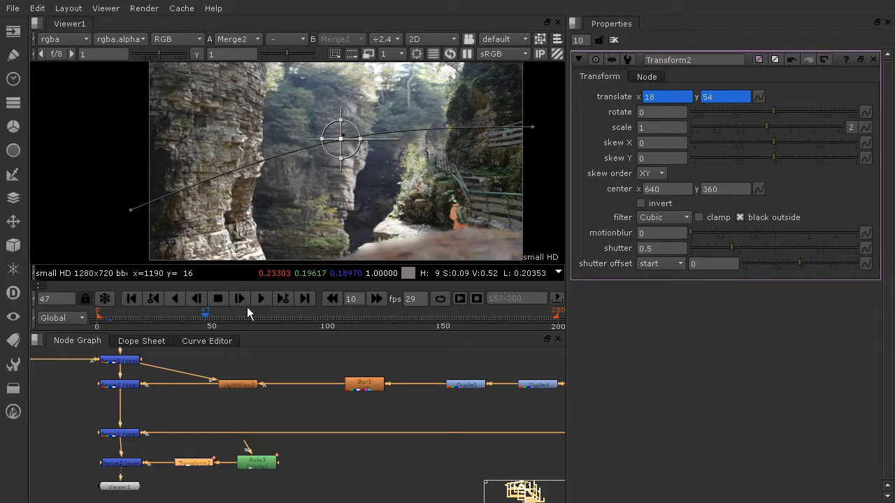
Scrub the timeline to review the animated ellipse's motion path.
{"action": "left_click", "coordinate": [106, 323]}
{"action": "left_click", "coordinate": [145, 324]}
{"action": "left_click_drag", "start_coordinate": [145, 324], "coordinate": [189, 322]}
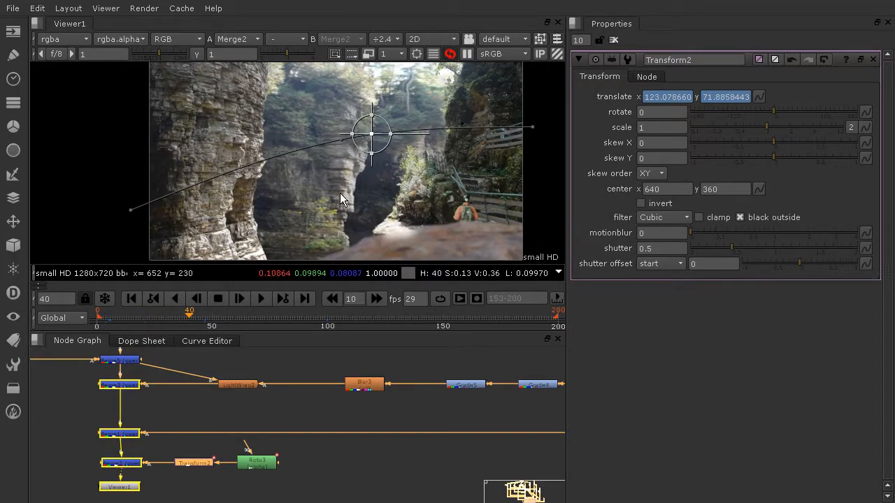
At frame 58, enable motion blur on the Transform with motionblur 0.11 and shutter 0.71.
{"action": "scroll", "coordinate": [400, 138], "scroll_direction": "up", "scroll_amount": 3}
{"action": "left_click", "coordinate": [230, 323]}
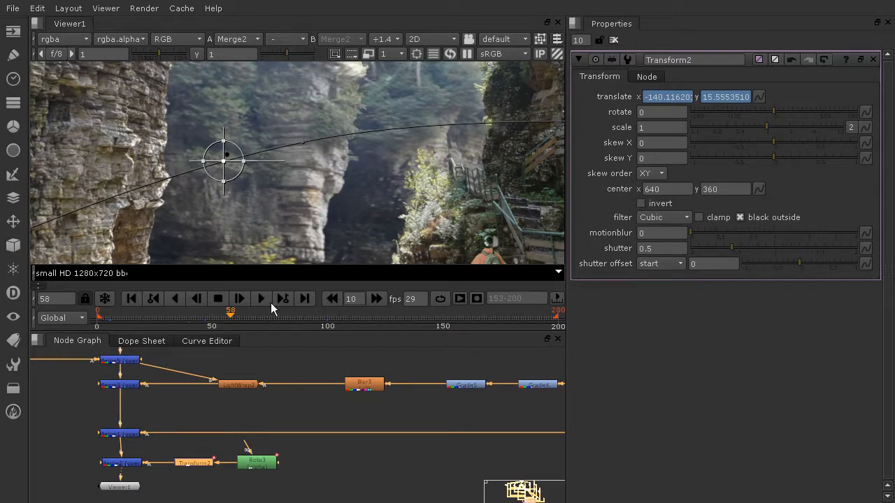
{"action": "left_click", "coordinate": [694, 232]}
{"action": "mouse_move", "coordinate": [702, 232]}
{"action": "left_mouse_down"}
{"action": "mouse_move", "coordinate": [737, 231]}
{"action": "mouse_move", "coordinate": [709, 233]}
{"action": "left_mouse_up"}
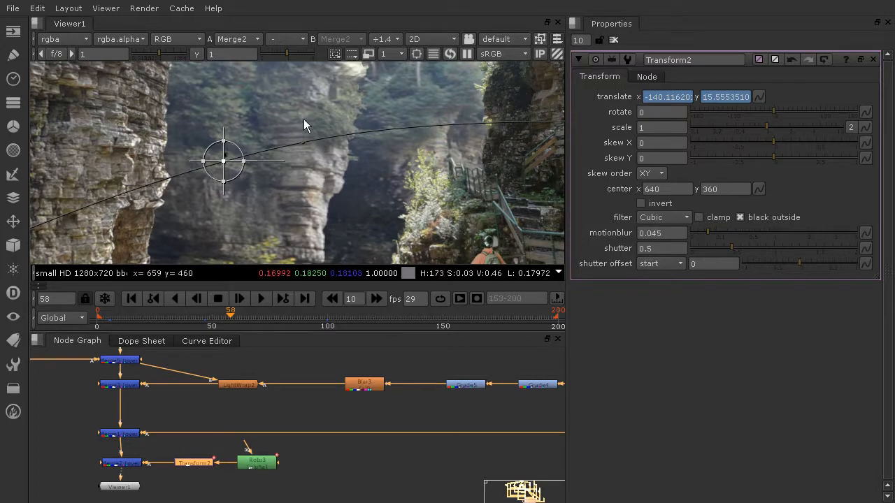
{"action": "scroll", "coordinate": [198, 145], "scroll_direction": "up", "scroll_amount": 5}
{"action": "scroll", "coordinate": [287, 199], "scroll_direction": "up", "scroll_amount": 4}
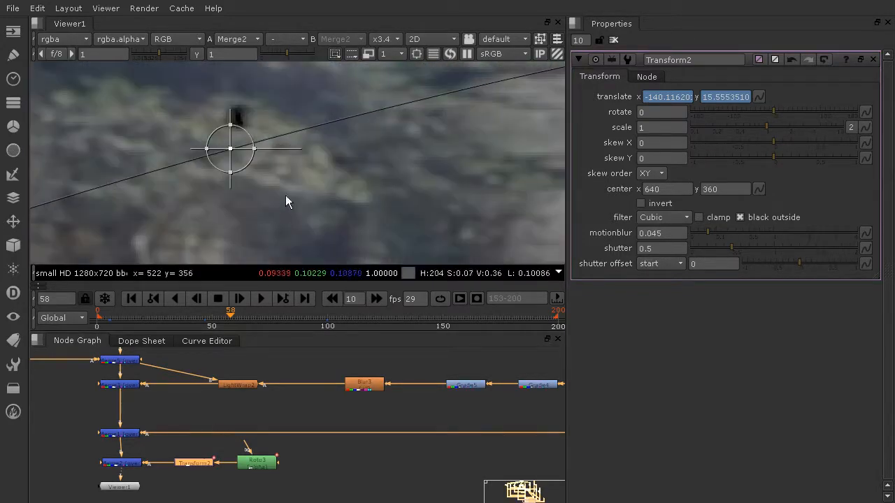
{"action": "left_click_drag", "start_coordinate": [776, 249], "coordinate": [707, 248]}
{"action": "left_click_drag", "start_coordinate": [719, 248], "coordinate": [750, 248]}
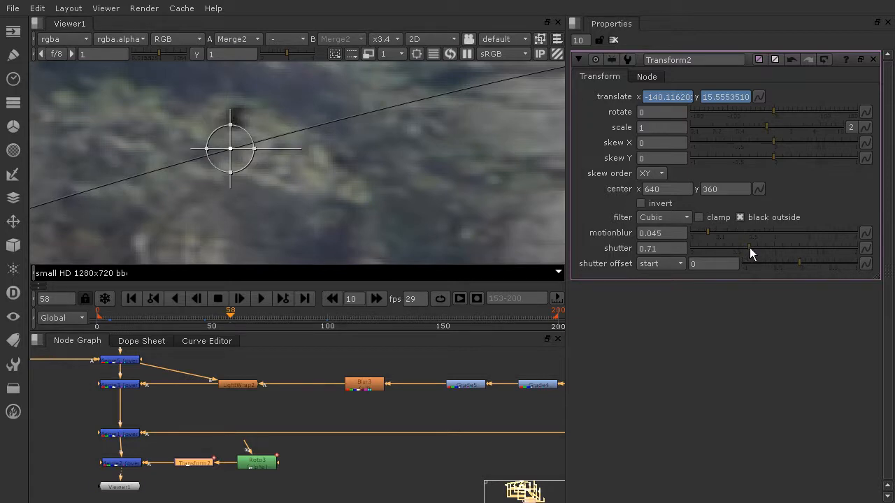
{"action": "mouse_move", "coordinate": [707, 227]}
{"action": "left_mouse_down"}
{"action": "mouse_move", "coordinate": [727, 228]}
{"action": "mouse_move", "coordinate": [681, 231]}
{"action": "mouse_move", "coordinate": [719, 237]}
{"action": "left_mouse_up"}
{"action": "scroll", "coordinate": [321, 136], "scroll_direction": "down", "scroll_amount": 10}
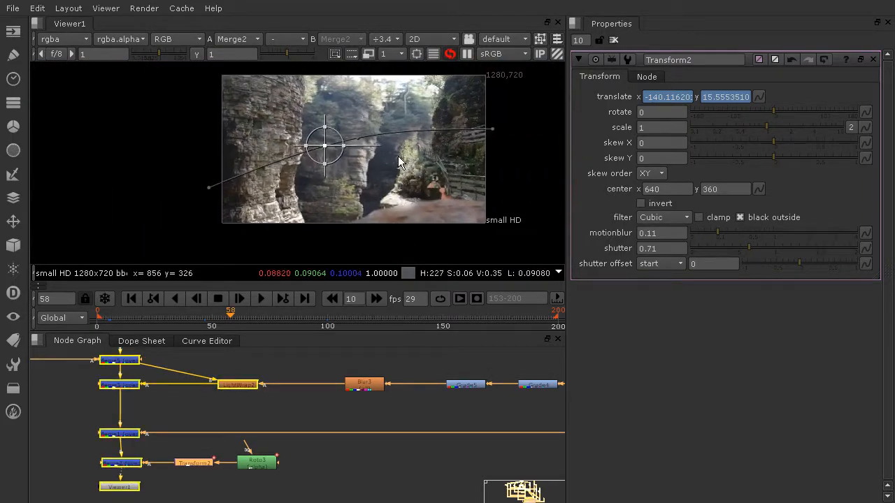
Close the Transform properties and play back the composite to review the blurred ellipse motion.
{"action": "left_click", "coordinate": [614, 40]}
{"action": "scroll", "coordinate": [487, 173], "scroll_direction": "up", "scroll_amount": 1}
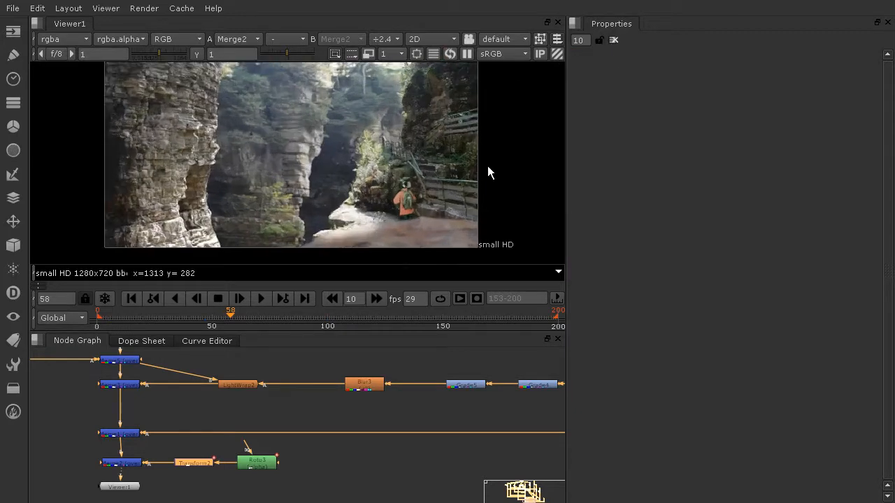
{"action": "scroll", "coordinate": [487, 173], "scroll_direction": "up", "scroll_amount": 1}
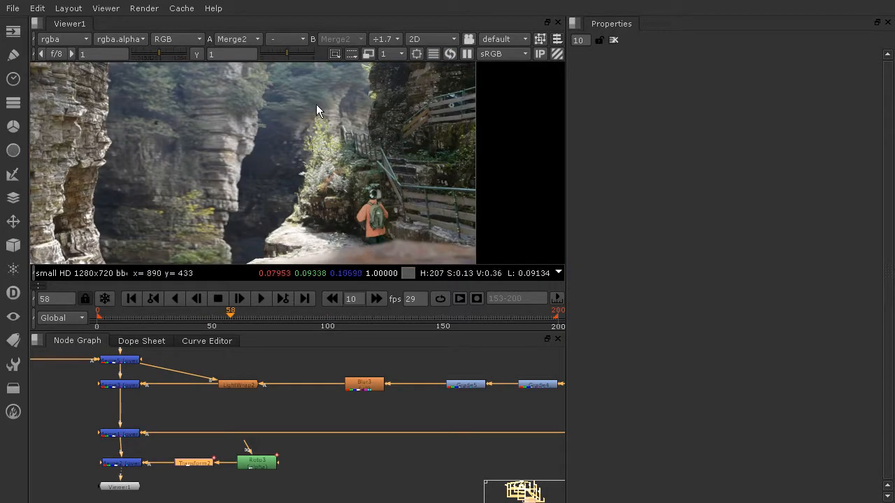
{"action": "middle_click_drag", "start_coordinate": [178, 157], "coordinate": [222, 148]}
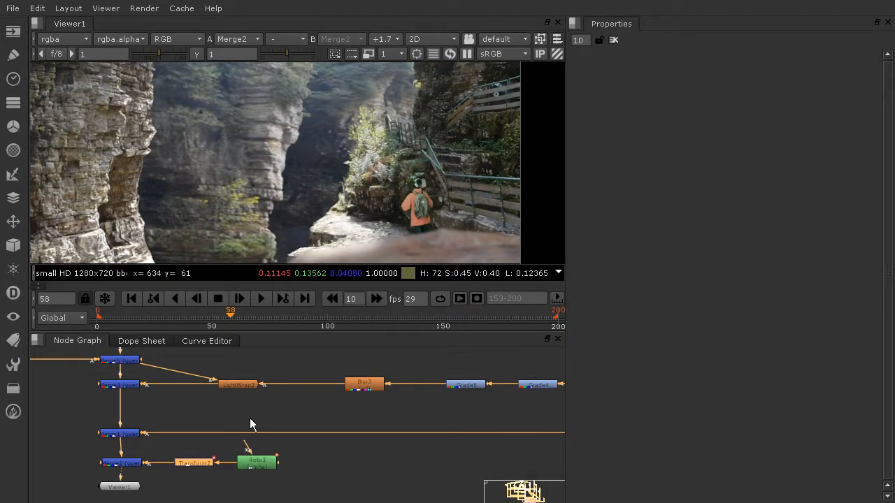
{"action": "scroll", "coordinate": [296, 424], "scroll_direction": "down", "scroll_amount": 2}
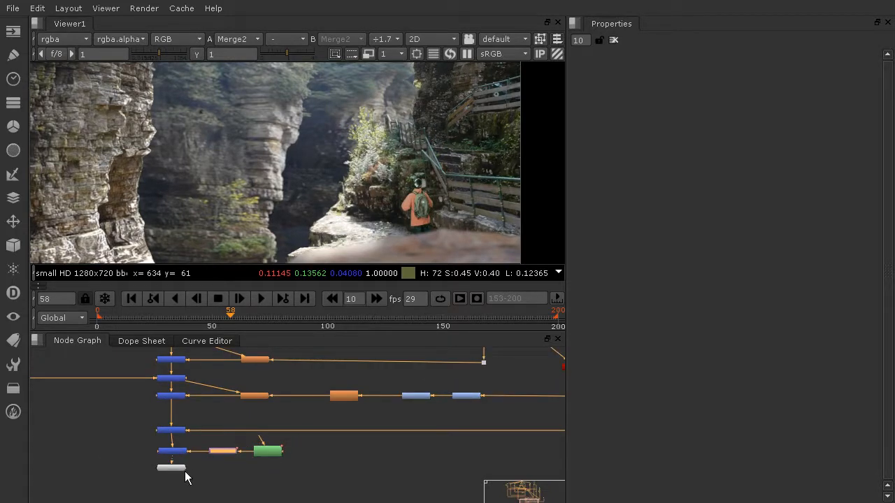
{"action": "scroll", "coordinate": [308, 187], "scroll_direction": "down", "scroll_amount": 1}
{"action": "middle_click_drag", "start_coordinate": [287, 190], "coordinate": [369, 195]}
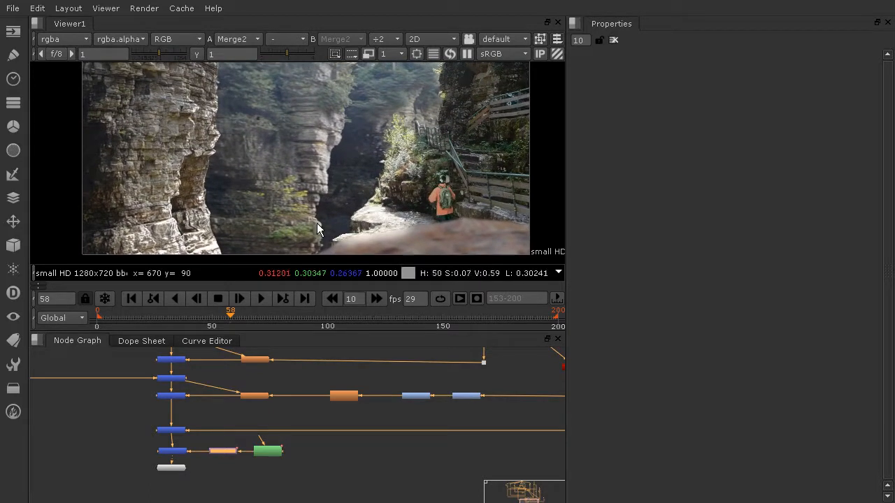
{"action": "left_click", "coordinate": [261, 299]}
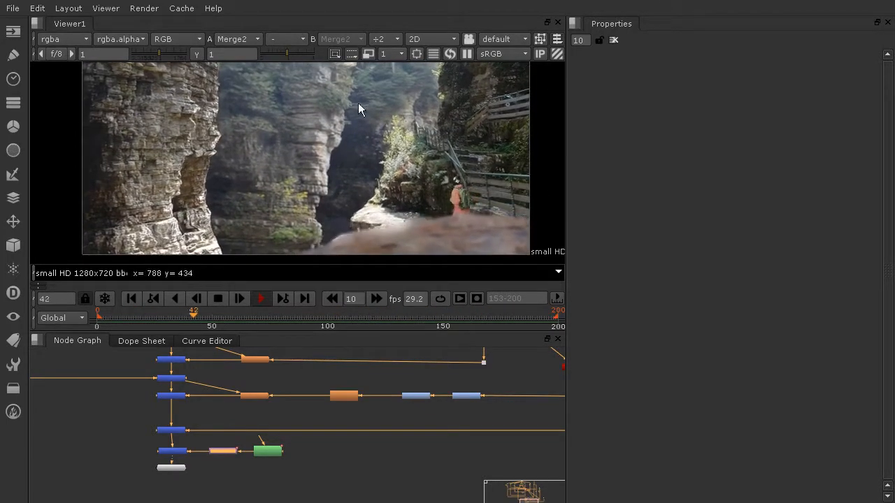
{"action": "left_click", "coordinate": [220, 298]}
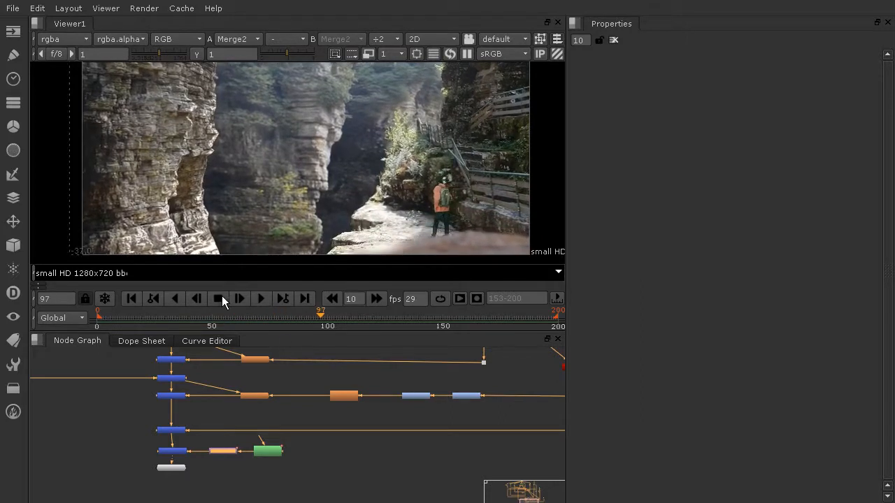
Retime the Transform's translate keys in the Dope Sheet, moving the last keys 30 frames and the middle keys 8 frames earlier.
{"action": "scroll", "coordinate": [254, 458], "scroll_direction": "up", "scroll_amount": 3}
{"action": "double_click", "coordinate": [196, 449]}
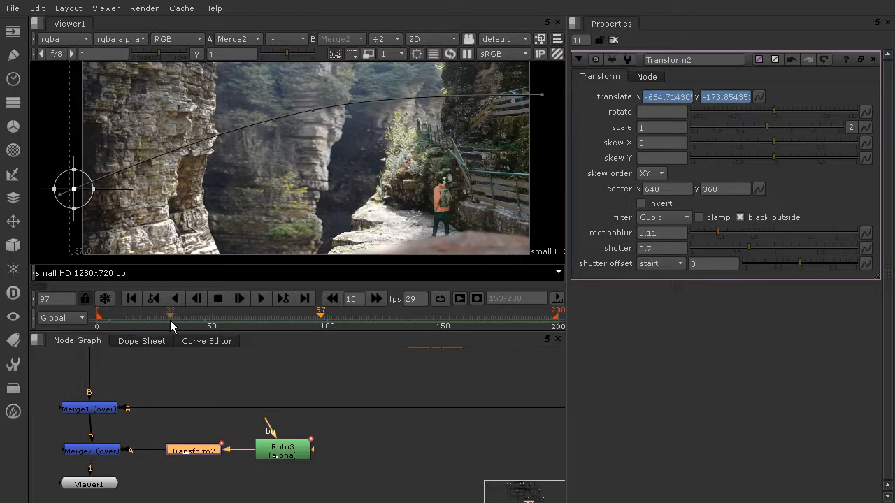
{"action": "left_click", "coordinate": [137, 342]}
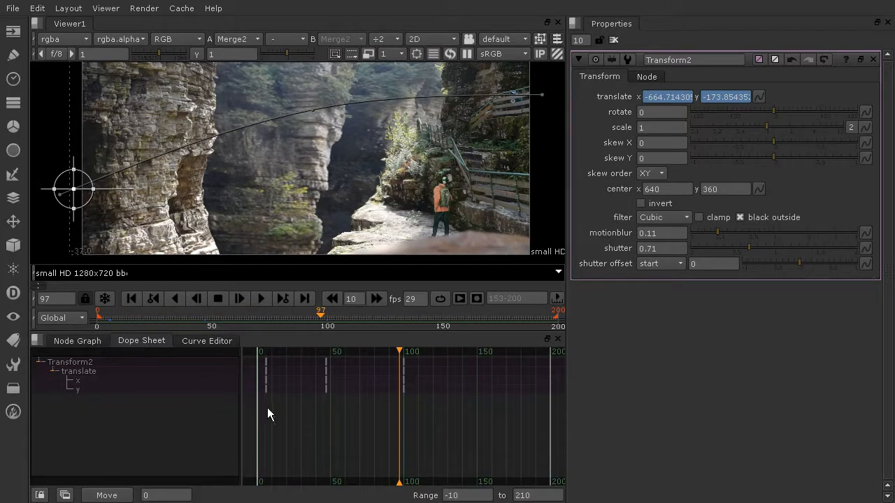
{"action": "left_click_drag", "start_coordinate": [399, 372], "coordinate": [359, 372]}
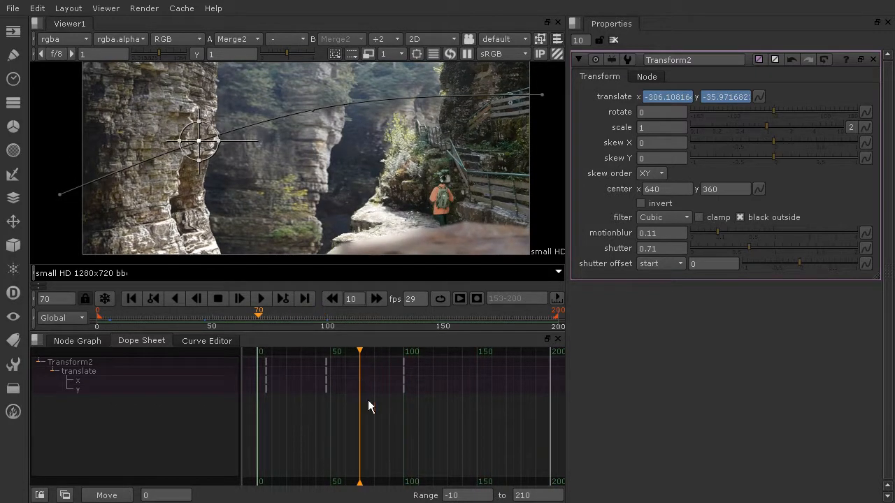
{"action": "left_click_drag", "start_coordinate": [428, 428], "coordinate": [379, 360]}
{"action": "left_click_drag", "start_coordinate": [404, 384], "coordinate": [359, 384]}
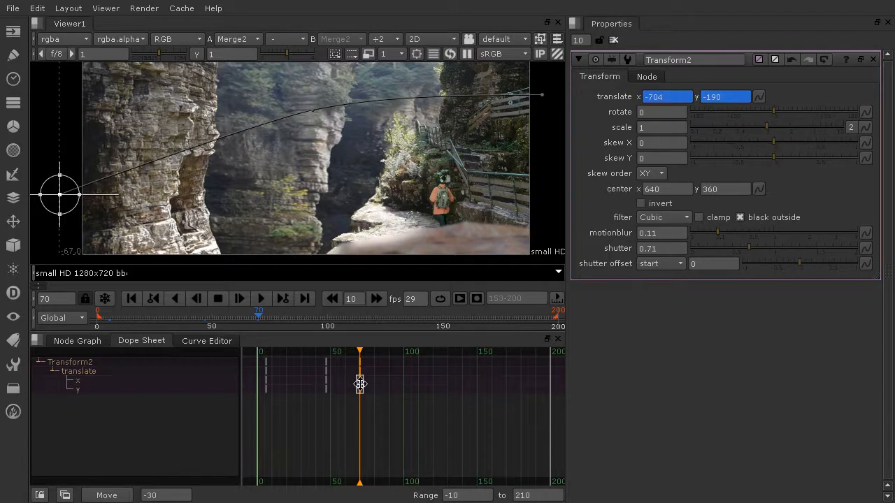
{"action": "left_click_drag", "start_coordinate": [334, 419], "coordinate": [301, 353]}
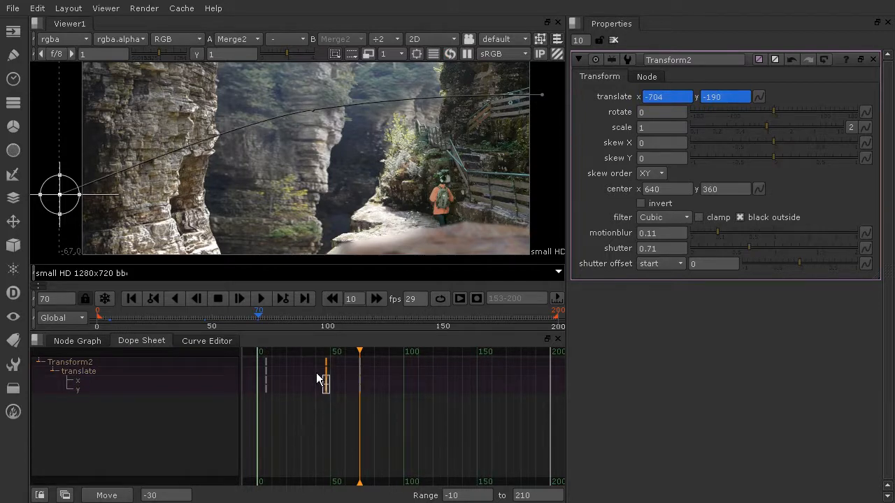
{"action": "left_click_drag", "start_coordinate": [324, 384], "coordinate": [314, 383]}
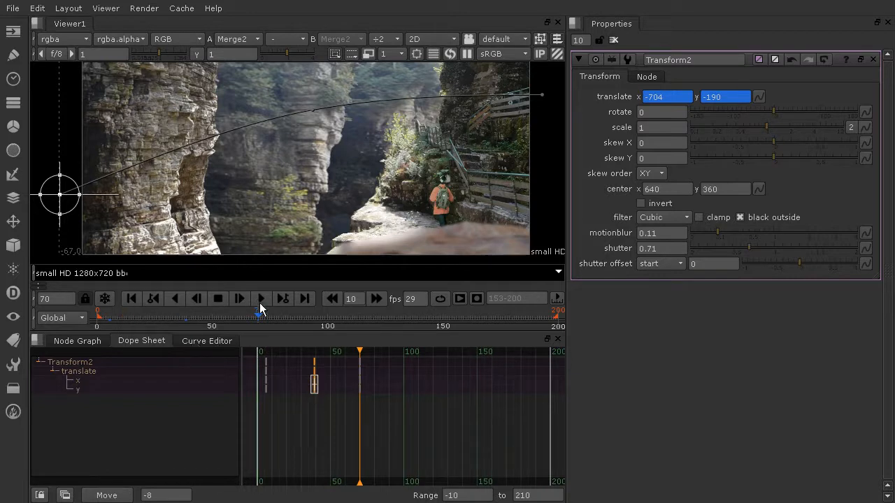
Scrub the timeline to check the retimed motion, then return to an enlarged Node Graph.
{"action": "left_click_drag", "start_coordinate": [130, 314], "coordinate": [196, 325]}
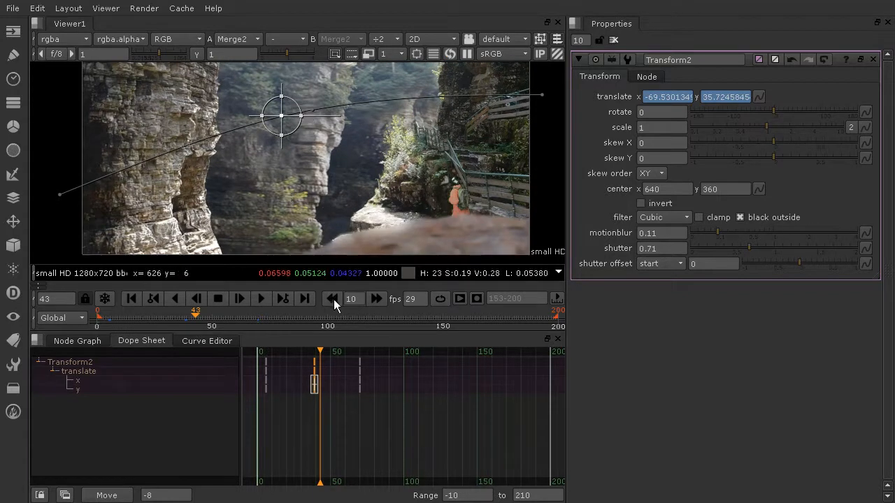
{"action": "left_click", "coordinate": [613, 40]}
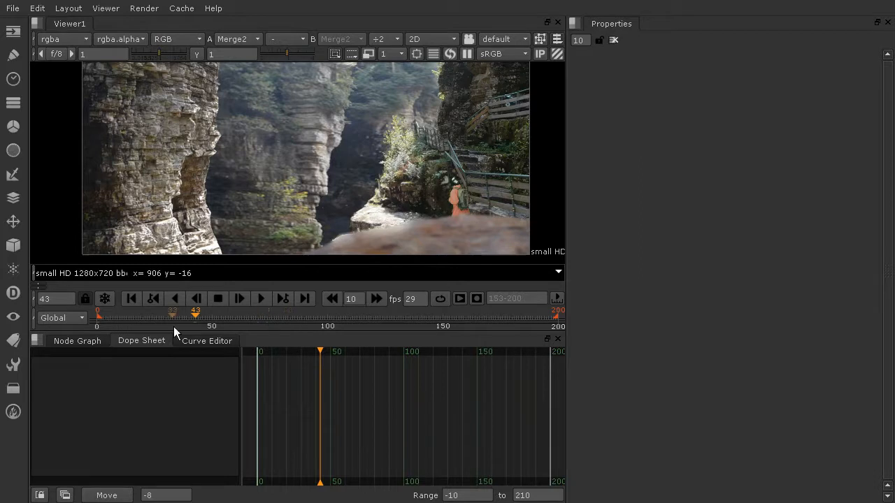
{"action": "left_click", "coordinate": [76, 341]}
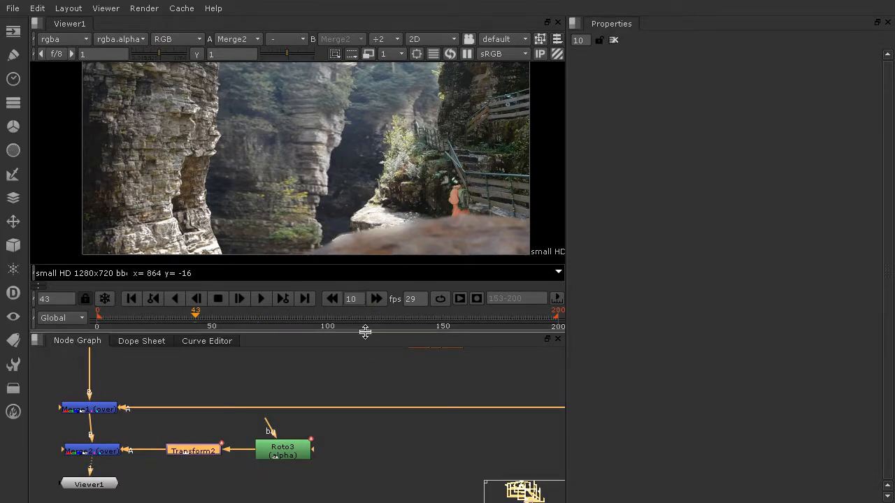
{"action": "left_click_drag", "start_coordinate": [365, 333], "coordinate": [366, 353]}
Add a Noise node in an empty area of the node graph.
{"action": "scroll", "coordinate": [375, 175], "scroll_direction": "down", "scroll_amount": 3}
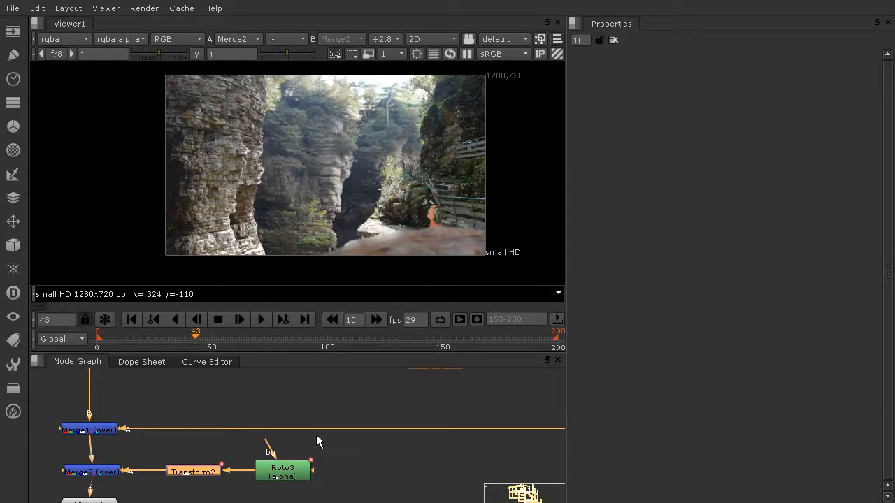
{"action": "scroll", "coordinate": [336, 397], "scroll_direction": "down", "scroll_amount": 3}
{"action": "middle_click_drag", "start_coordinate": [348, 418], "coordinate": [354, 434]}
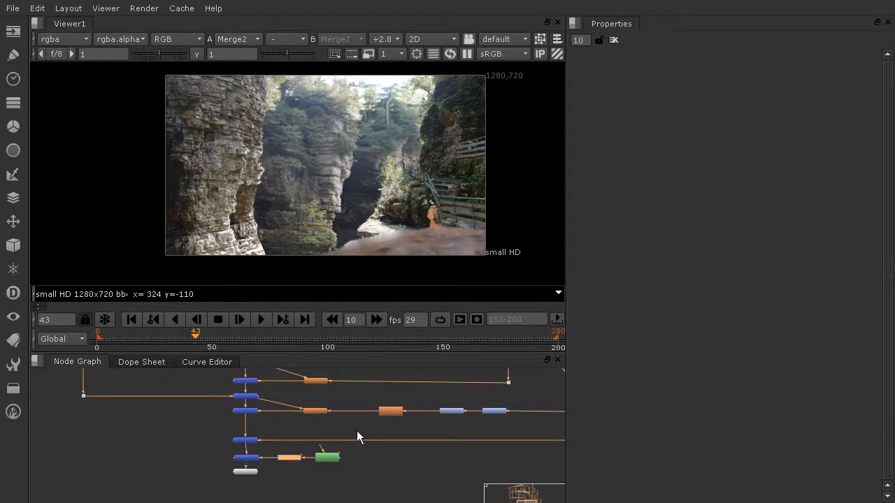
{"action": "middle_click_drag", "start_coordinate": [378, 401], "coordinate": [374, 475]}
{"action": "middle_click_drag", "start_coordinate": [334, 432], "coordinate": [347, 473]}
{"action": "middle_click_drag", "start_coordinate": [344, 409], "coordinate": [369, 483]}
{"action": "middle_click_drag", "start_coordinate": [362, 428], "coordinate": [405, 478]}
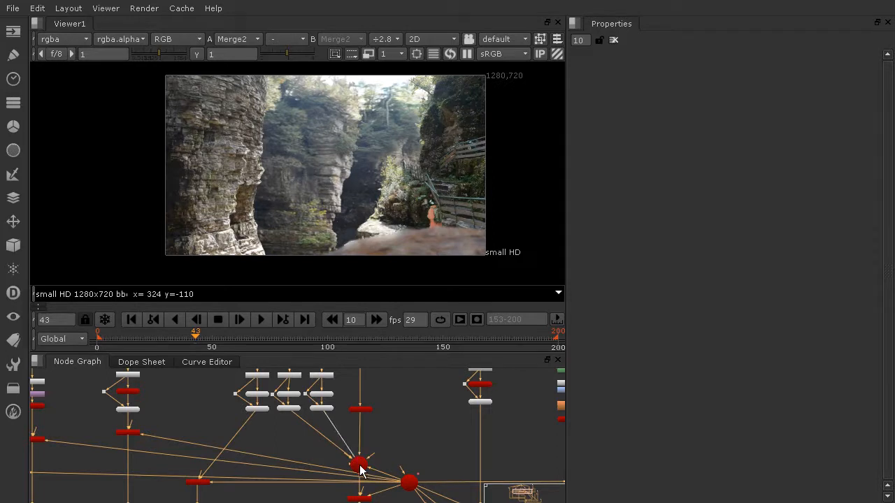
{"action": "left_click_drag", "start_coordinate": [360, 467], "coordinate": [362, 455]}
{"action": "scroll", "coordinate": [456, 459], "scroll_direction": "down", "scroll_amount": 2}
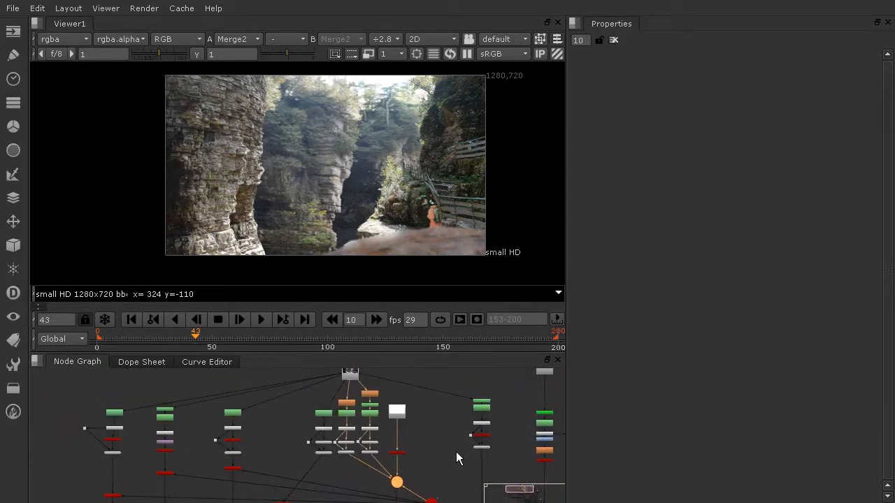
{"action": "scroll", "coordinate": [455, 450], "scroll_direction": "up", "scroll_amount": 2}
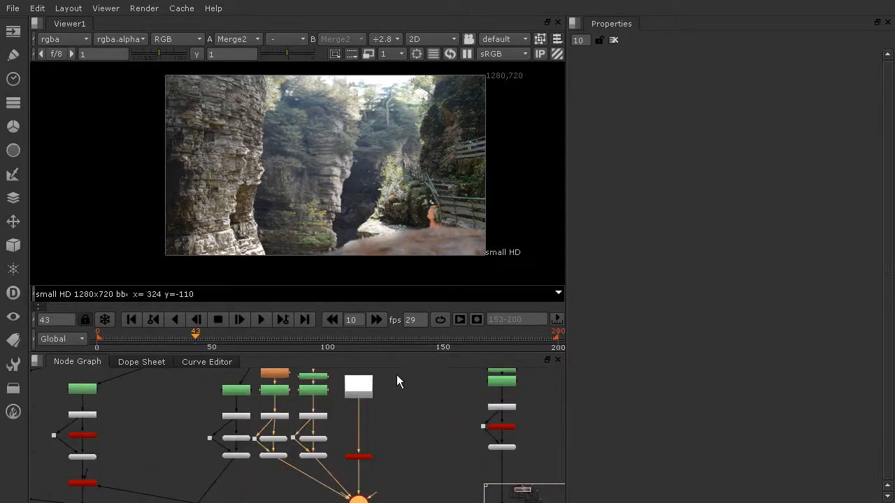
{"action": "scroll", "coordinate": [434, 419], "scroll_direction": "up", "scroll_amount": 2}
{"action": "scroll", "coordinate": [434, 418], "scroll_direction": "down", "scroll_amount": 2}
{"action": "middle_click_drag", "start_coordinate": [423, 431], "coordinate": [401, 452]}
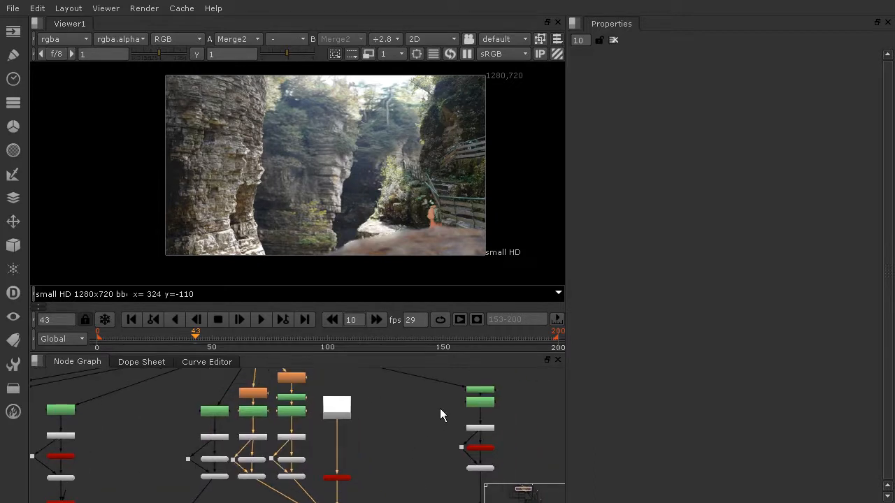
{"action": "key", "text": "Tab"}
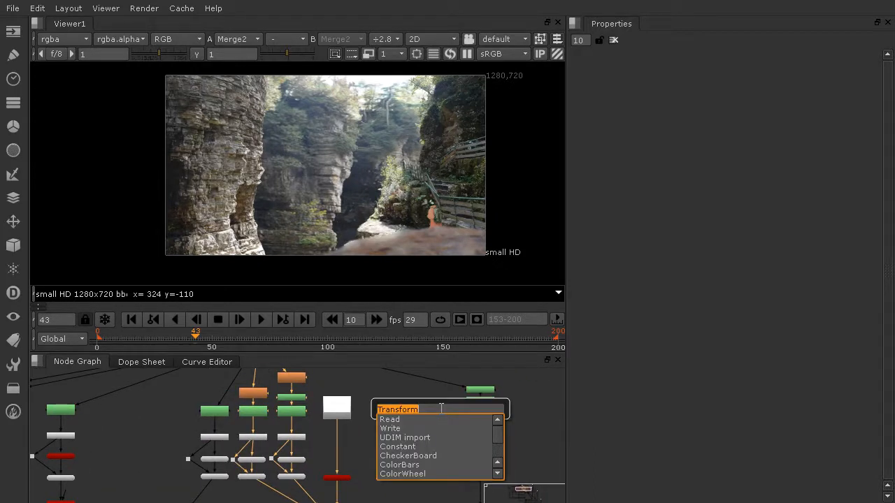
{"action": "type", "text": "noi"}
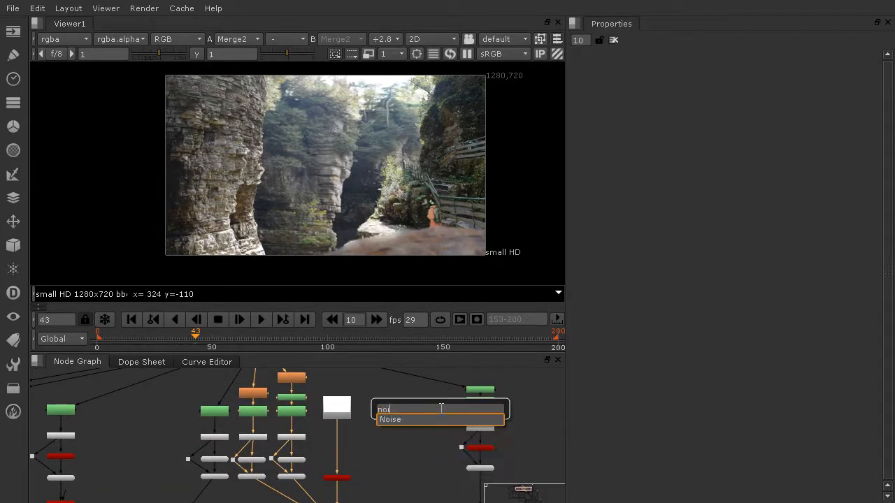
{"action": "left_click", "coordinate": [397, 420]}
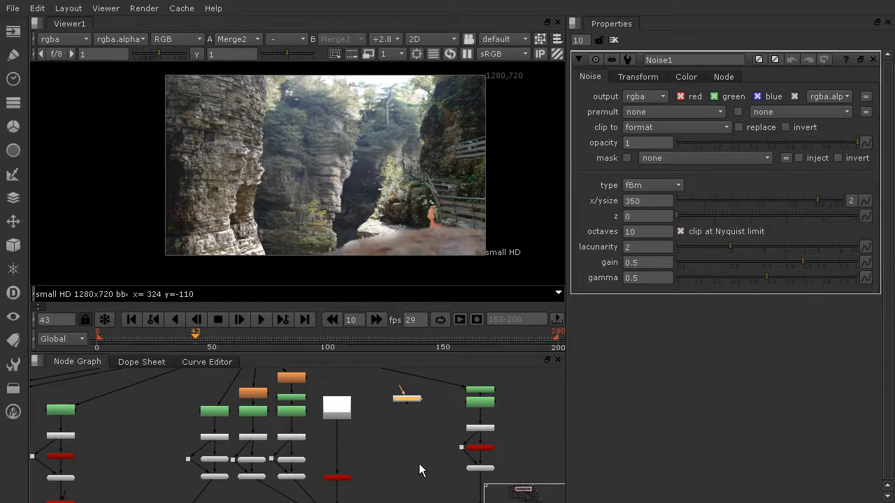
Create a Card node connected below the Noise node.
{"action": "left_click_drag", "start_coordinate": [463, 448], "coordinate": [409, 459]}
{"action": "key", "text": "Tab"}
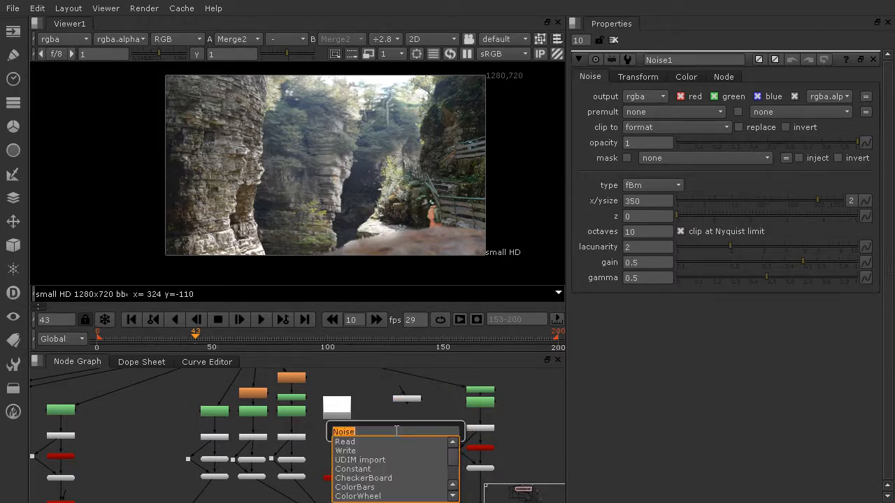
{"action": "type", "text": "car"}
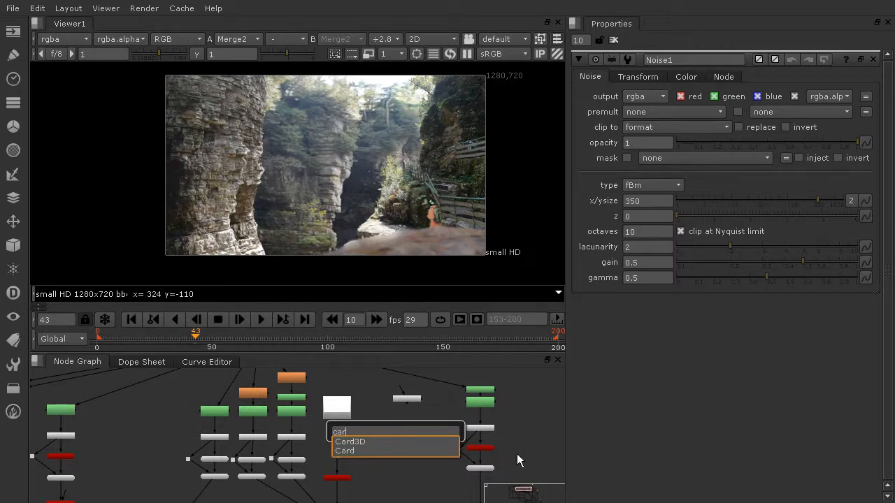
{"action": "left_click", "coordinate": [347, 451]}
{"action": "left_click_drag", "start_coordinate": [404, 442], "coordinate": [412, 404]}
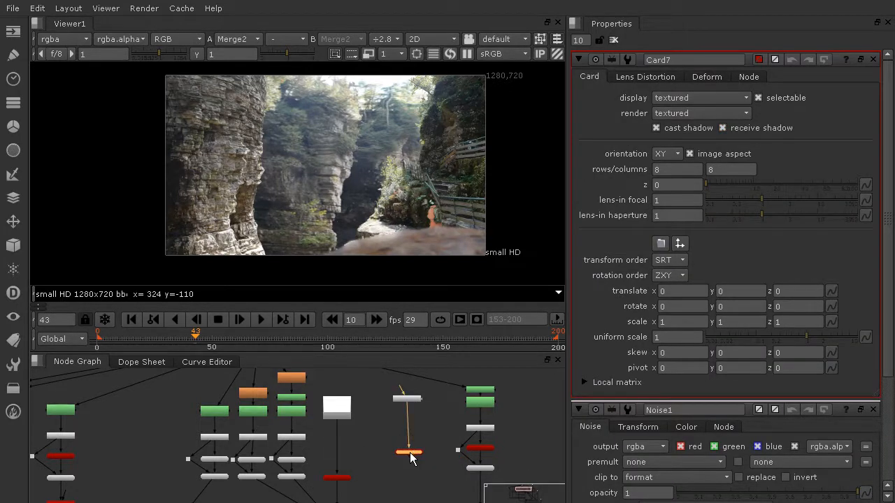
Connect the Noise card into the existing 3D scene setup.
{"action": "scroll", "coordinate": [412, 465], "scroll_direction": "down", "scroll_amount": 2}
{"action": "middle_click_drag", "start_coordinate": [413, 474], "coordinate": [412, 418]}
{"action": "left_click_drag", "start_coordinate": [409, 402], "coordinate": [358, 453]}
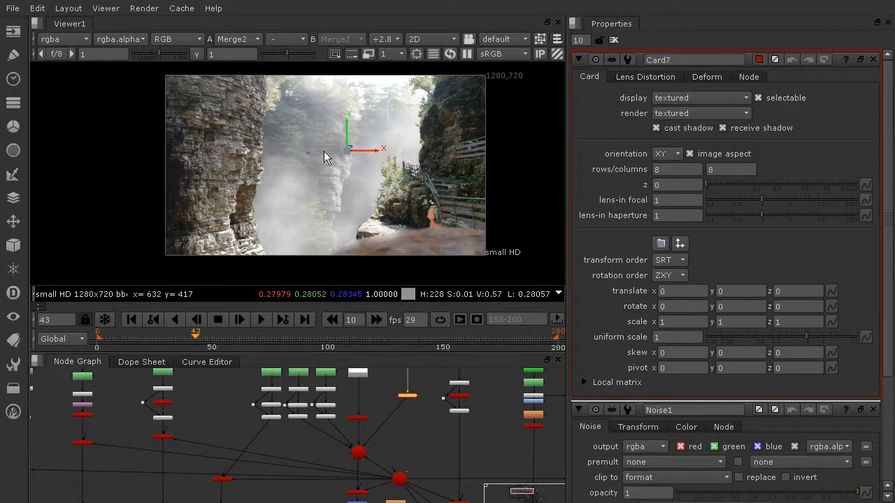
{"action": "middle_click_drag", "start_coordinate": [418, 414], "coordinate": [430, 458]}
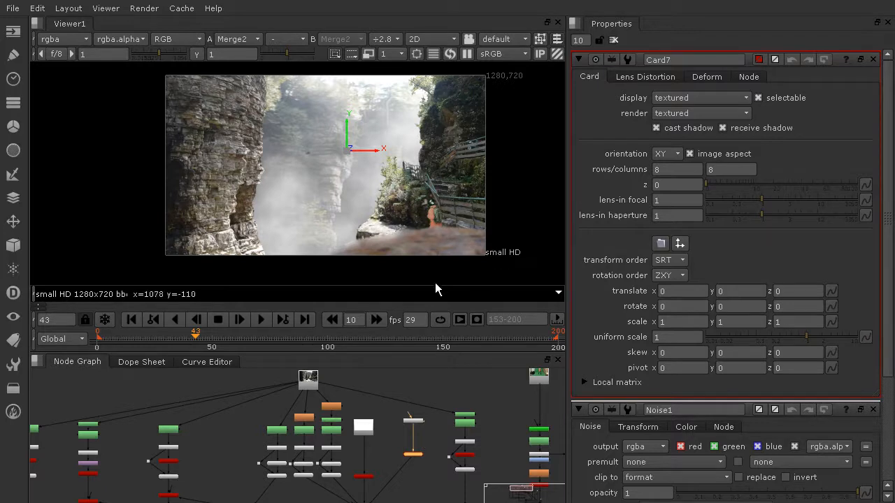
Push the noise card back along z to about -0.336 in the 3D view.
{"action": "left_click", "coordinate": [256, 343]}
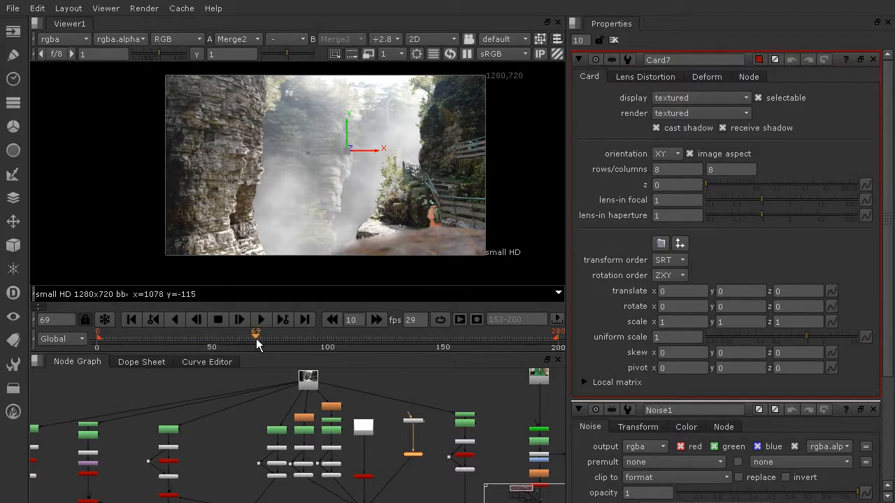
{"action": "left_click", "coordinate": [424, 342]}
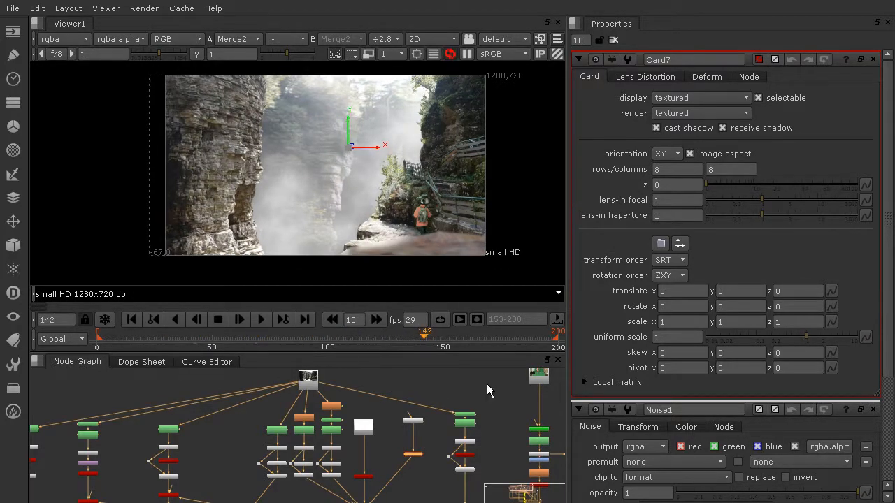
{"action": "left_click", "coordinate": [446, 40]}
{"action": "left_click", "coordinate": [448, 67]}
{"action": "left_click_drag", "start_coordinate": [410, 140], "coordinate": [279, 188], "text": "ctrl"}
{"action": "key", "text": "ctrl+z"}
{"action": "left_click_drag", "start_coordinate": [148, 204], "coordinate": [363, 174], "text": "ctrl"}
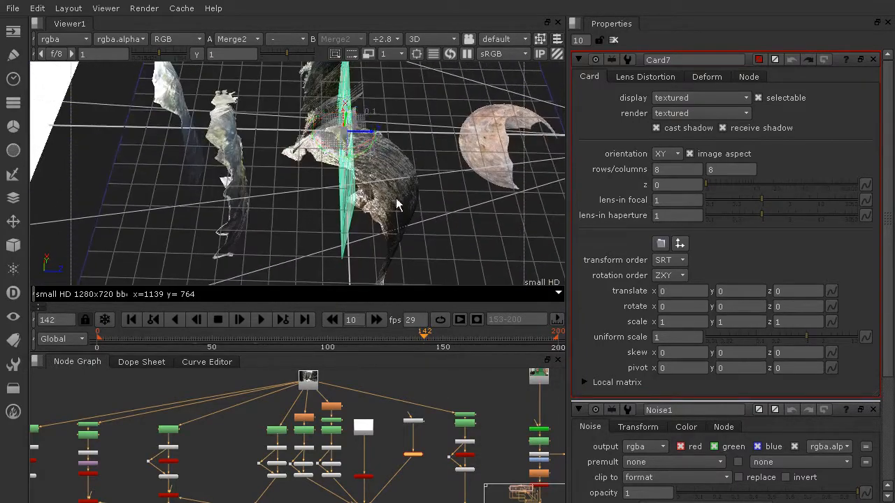
{"action": "left_click_drag", "start_coordinate": [349, 133], "coordinate": [299, 135]}
{"action": "left_click_drag", "start_coordinate": [226, 186], "coordinate": [266, 185], "text": "ctrl"}
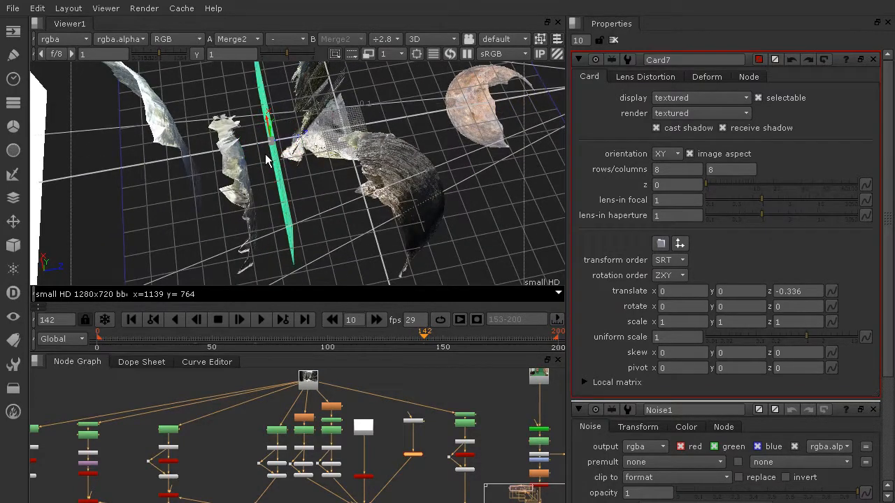
{"action": "left_click_drag", "start_coordinate": [259, 149], "coordinate": [54, 70], "text": "ctrl"}
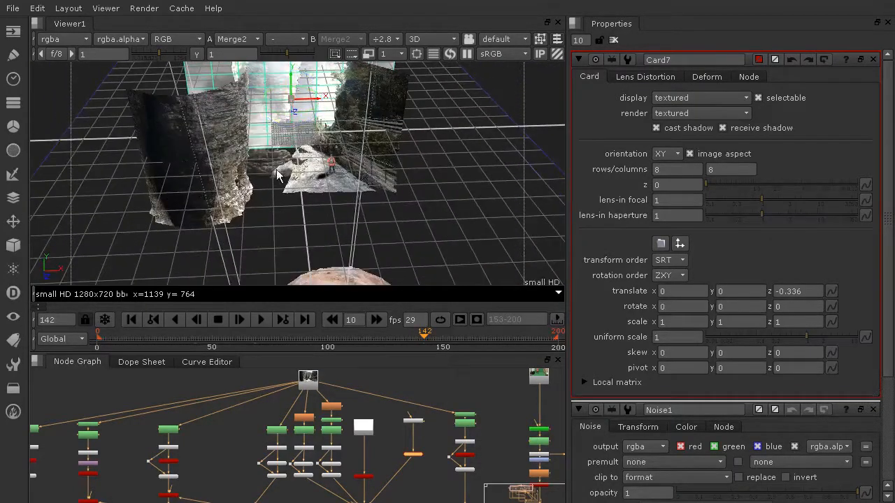
{"action": "left_click", "coordinate": [432, 39]}
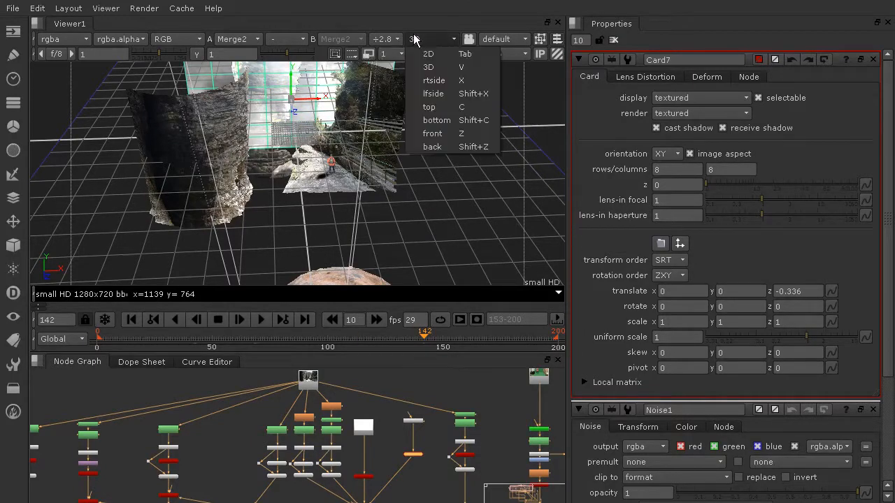
{"action": "left_click", "coordinate": [433, 52]}
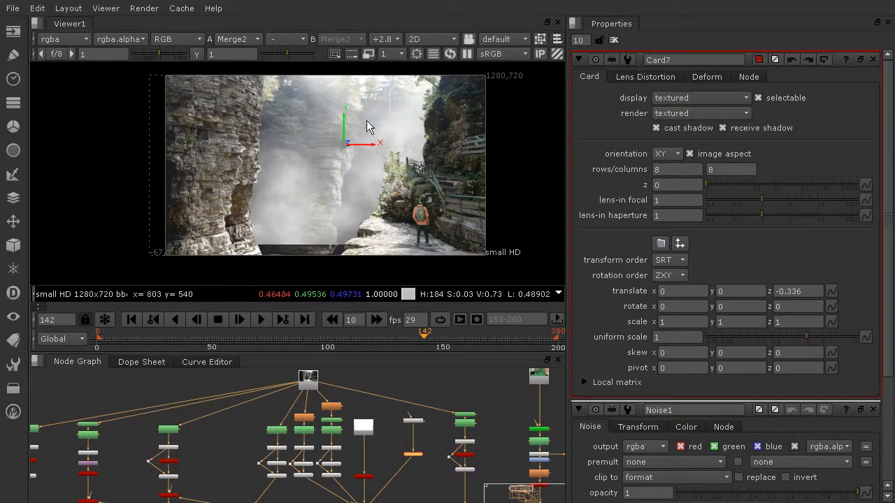
Move the noise card down to a y translate of about -0.036.
{"action": "left_click_drag", "start_coordinate": [344, 117], "coordinate": [344, 125]}
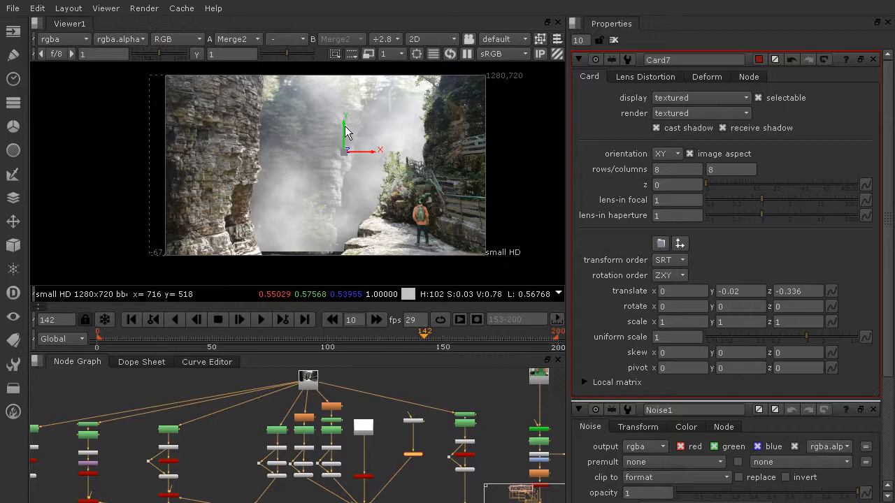
{"action": "left_click_drag", "start_coordinate": [345, 125], "coordinate": [344, 131]}
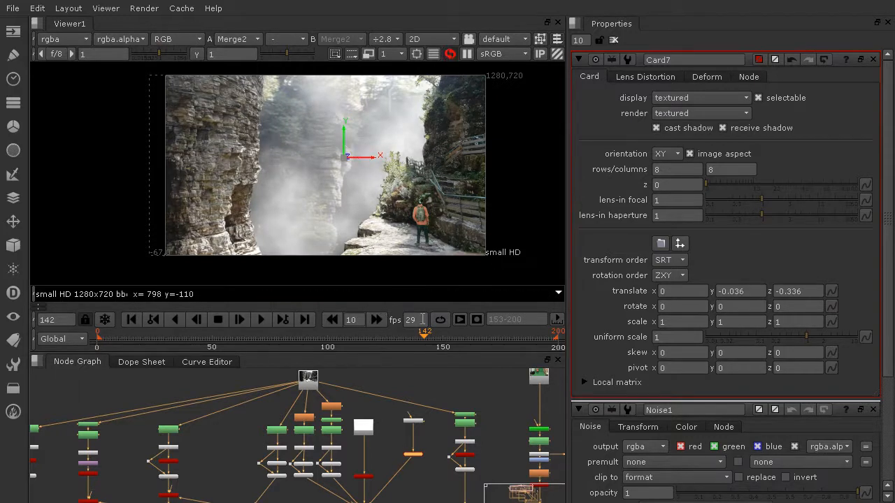
{"action": "left_click", "coordinate": [559, 344]}
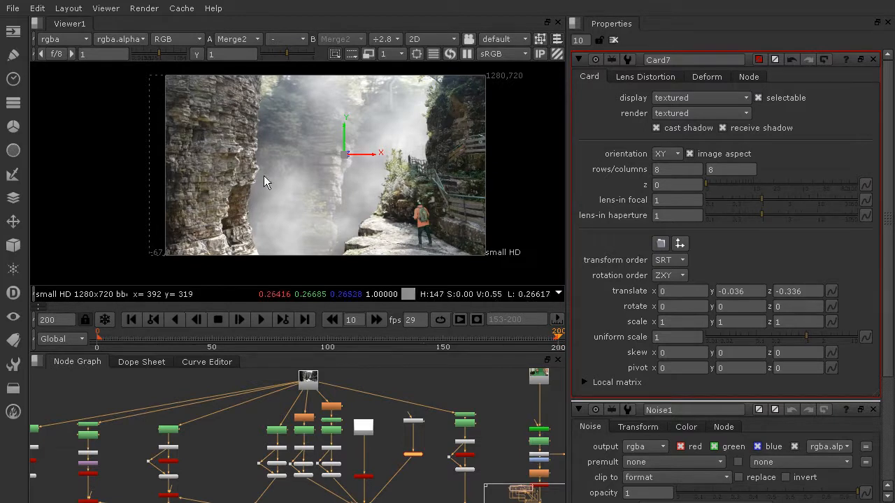
{"action": "left_click", "coordinate": [98, 341]}
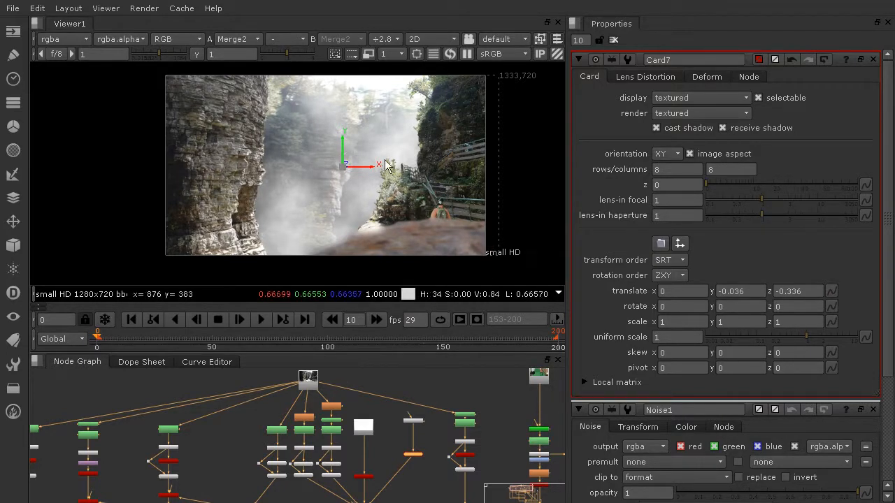
Open the Noise1 properties and lower its opacity to 0.245.
{"action": "scroll", "coordinate": [303, 413], "scroll_direction": "down", "scroll_amount": 3}
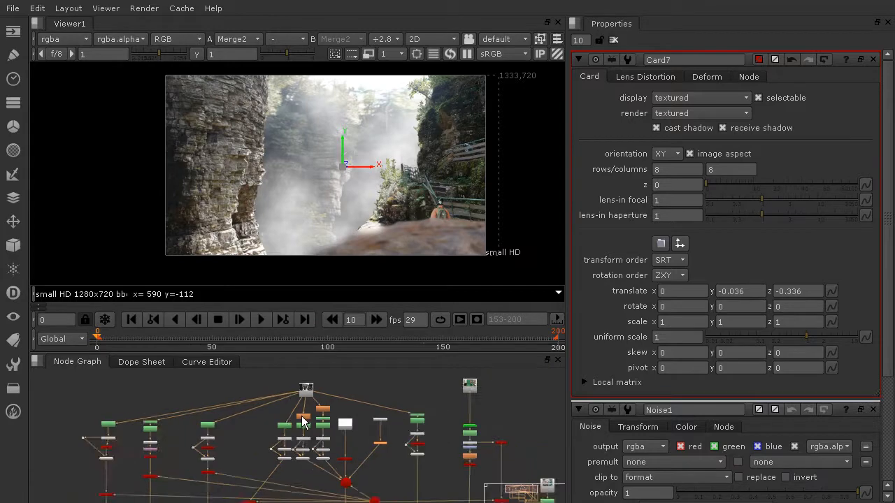
{"action": "scroll", "coordinate": [303, 395], "scroll_direction": "up", "scroll_amount": 4}
{"action": "scroll", "coordinate": [367, 413], "scroll_direction": "up", "scroll_amount": 2}
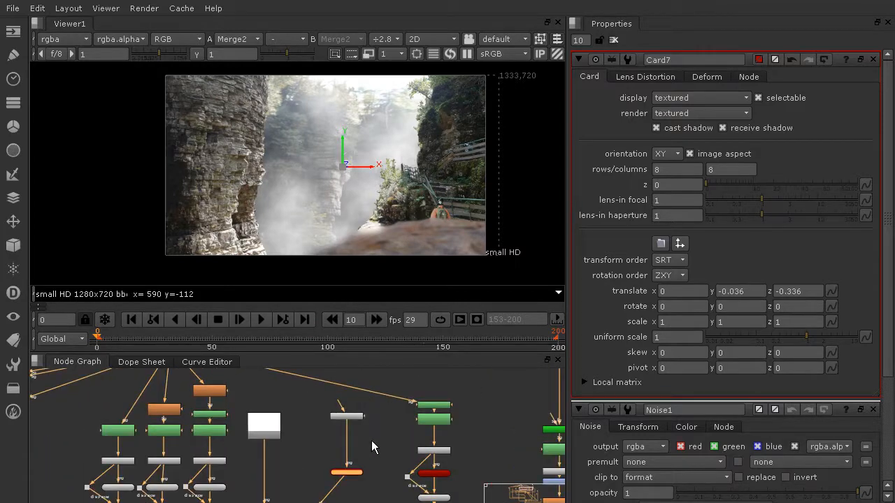
{"action": "scroll", "coordinate": [371, 441], "scroll_direction": "up", "scroll_amount": 2}
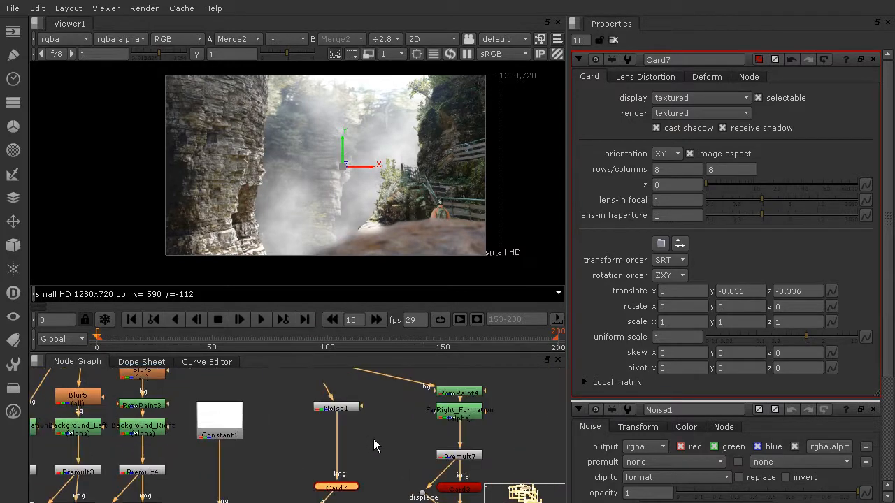
{"action": "left_click", "coordinate": [340, 400]}
{"action": "double_click", "coordinate": [342, 399]}
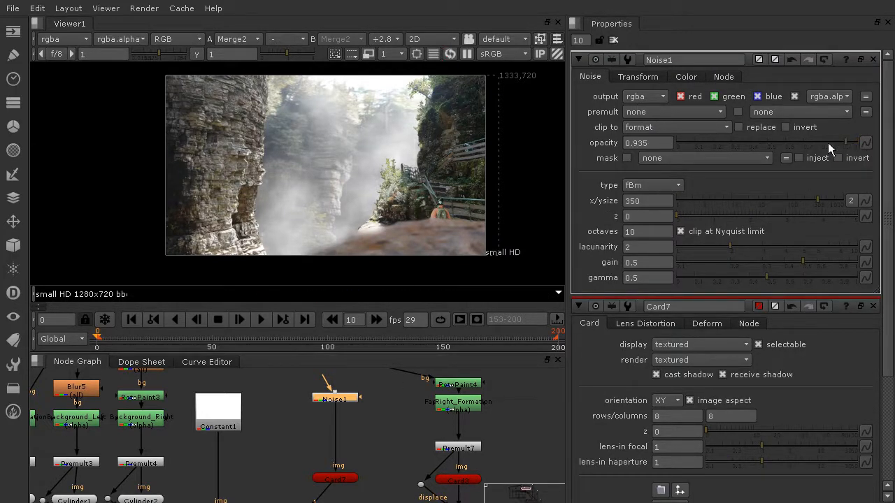
{"action": "left_click_drag", "start_coordinate": [803, 142], "coordinate": [757, 142]}
{"action": "left_click", "coordinate": [741, 145]}
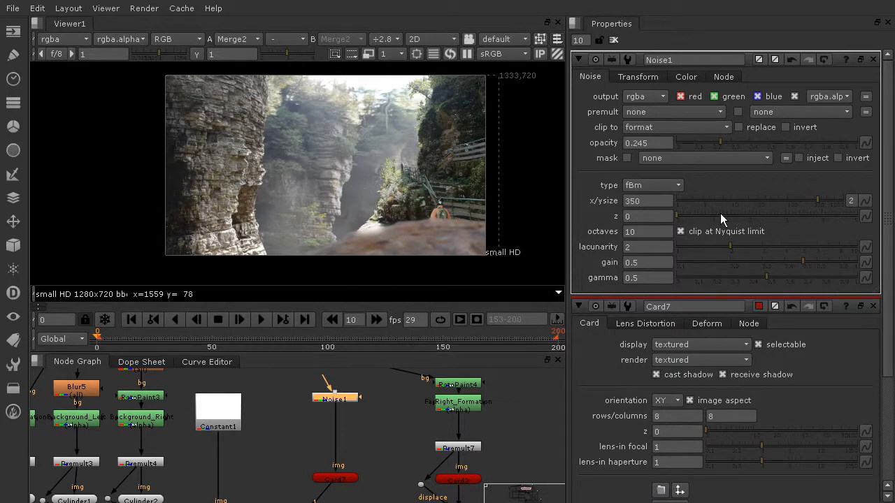
Set a keyframe on the noise z offset at 0 on frame 0.
{"action": "left_click_drag", "start_coordinate": [720, 214], "coordinate": [792, 218]}
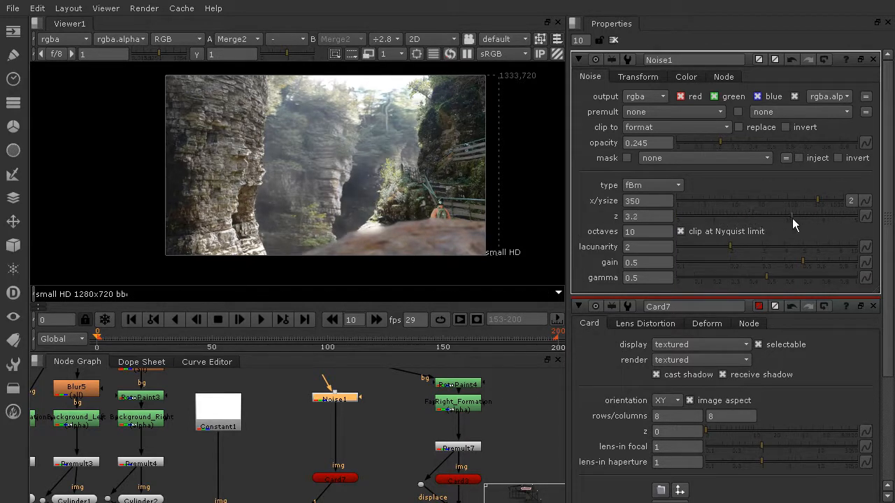
{"action": "left_click", "coordinate": [834, 219]}
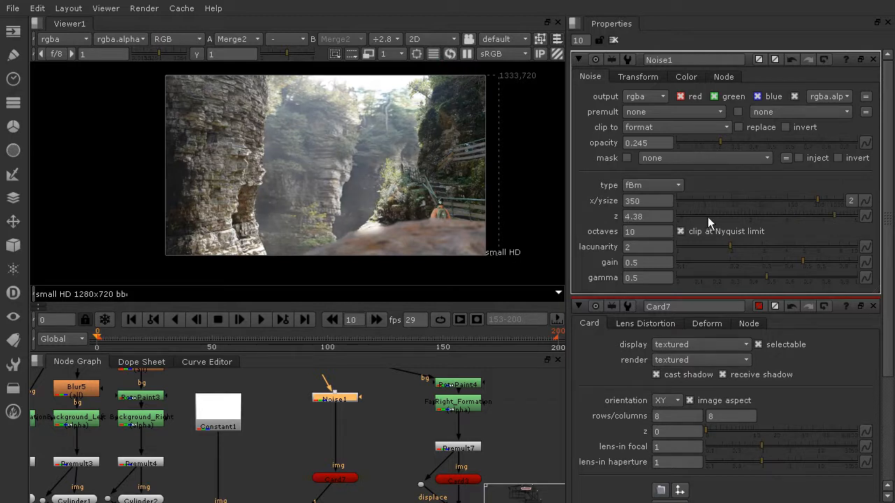
{"action": "left_click_drag", "start_coordinate": [705, 217], "coordinate": [631, 217]}
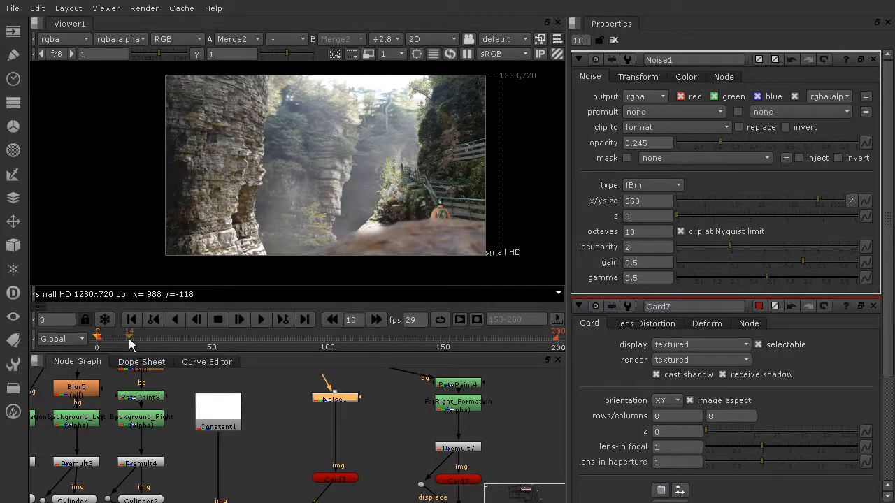
{"action": "right_click", "coordinate": [661, 217]}
{"action": "left_click", "coordinate": [677, 222]}
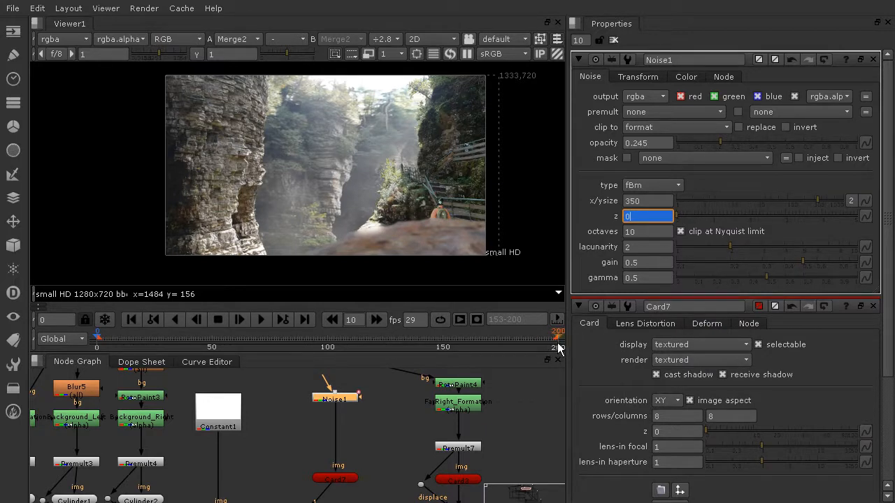
Key the noise z offset at 2.1 on frame 200.
{"action": "left_click", "coordinate": [559, 347]}
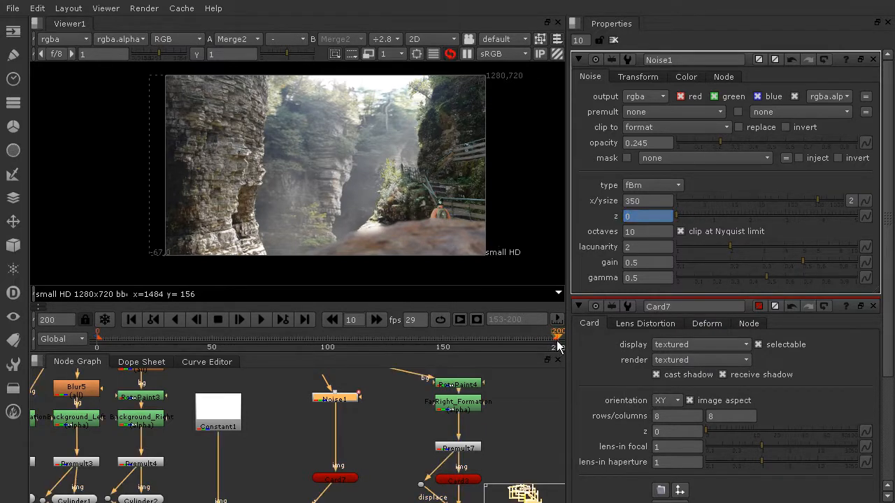
{"action": "left_click", "coordinate": [713, 217]}
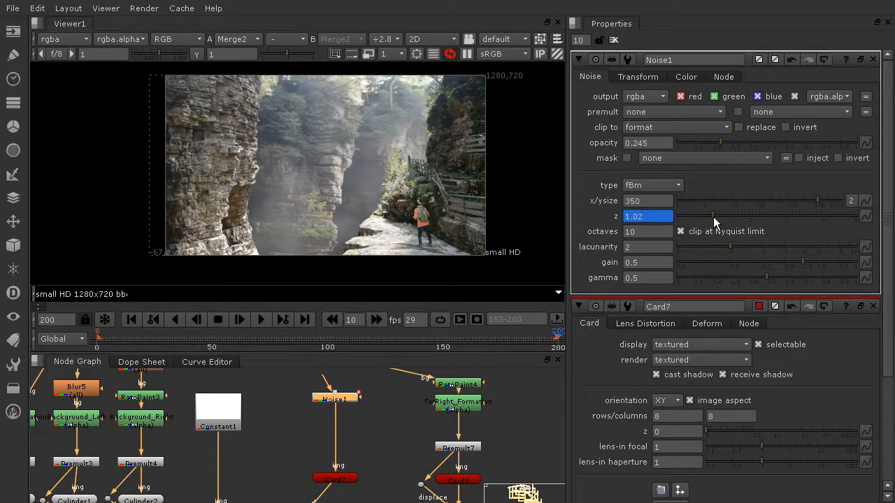
{"action": "left_click", "coordinate": [752, 216]}
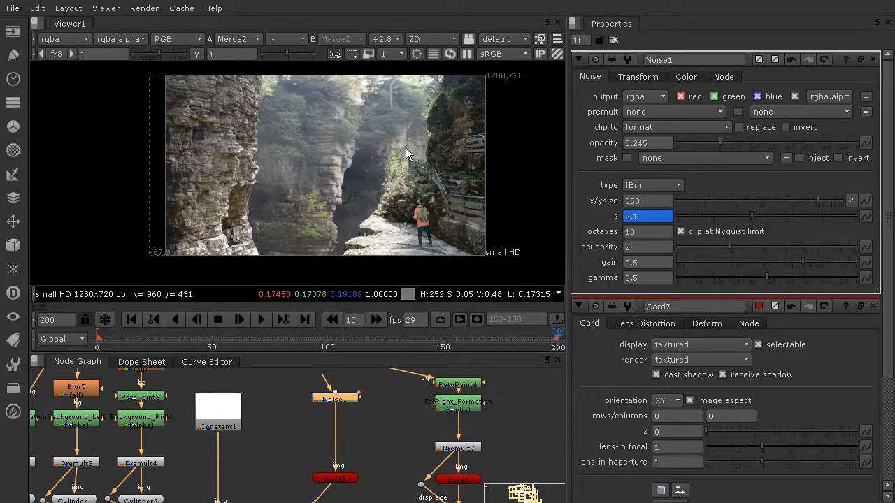
Play back the animated noise, return to frame 0, and lower the noise opacity to 0.17.
{"action": "middle_click_drag", "start_coordinate": [405, 147], "coordinate": [392, 153]}
{"action": "left_click", "coordinate": [262, 319]}
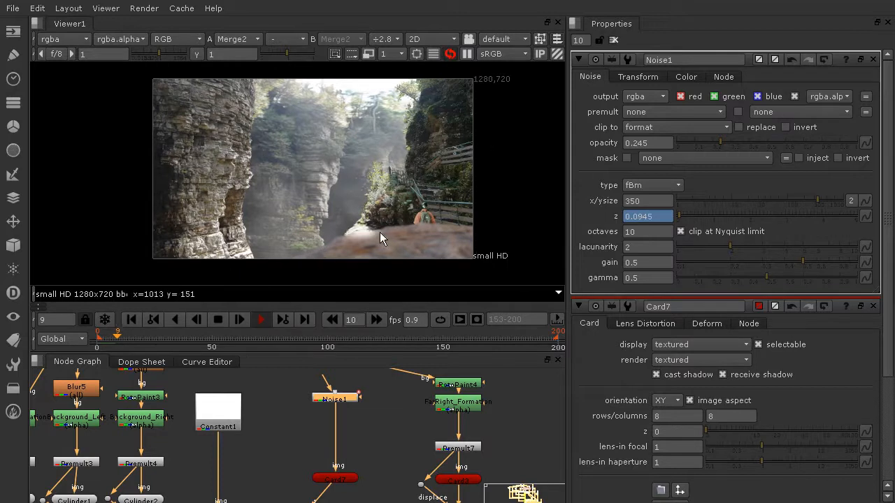
{"action": "left_click", "coordinate": [221, 323]}
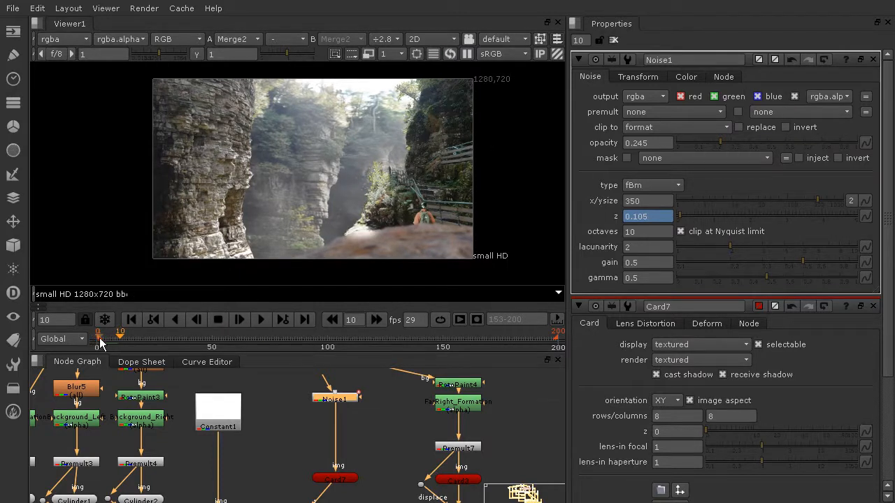
{"action": "left_click", "coordinate": [98, 341]}
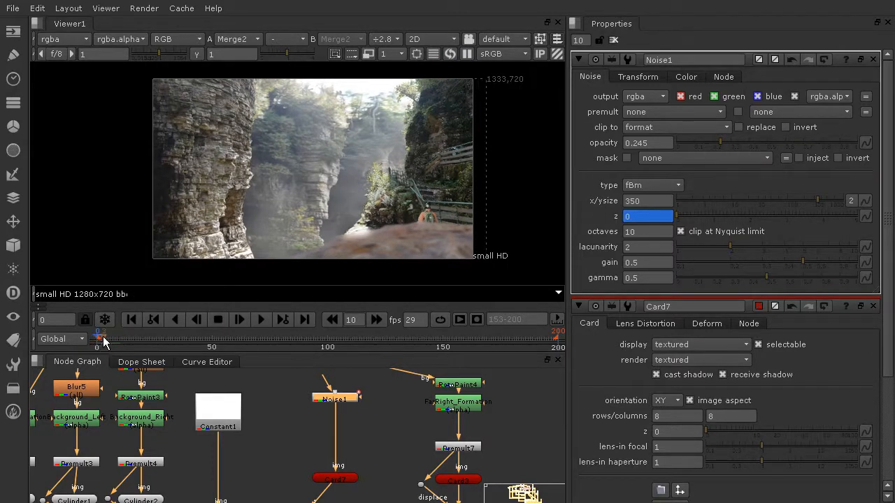
{"action": "left_click", "coordinate": [707, 143]}
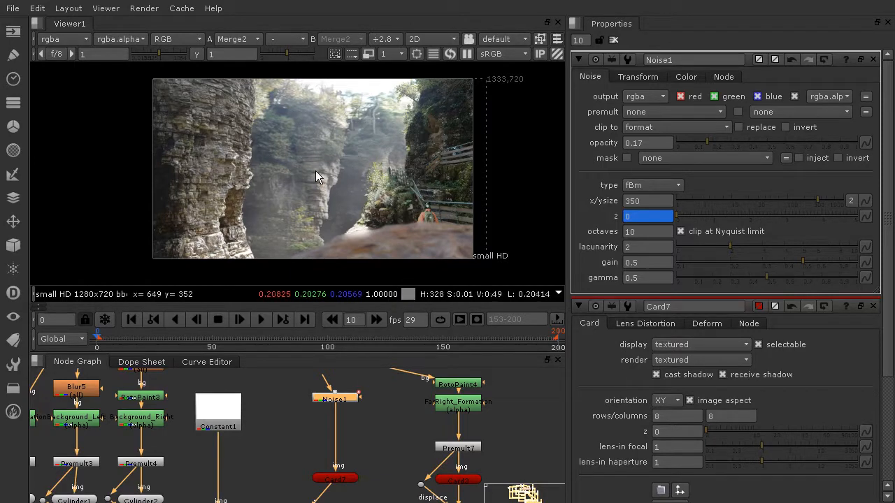
Insert a Roto node between the Noise node and the card and view its output.
{"action": "scroll", "coordinate": [390, 183], "scroll_direction": "down", "scroll_amount": 1}
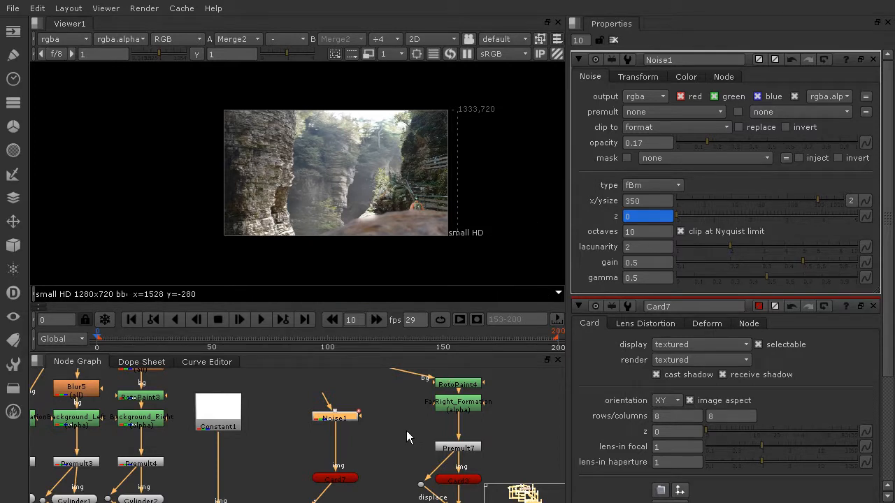
{"action": "key", "text": "Tab"}
{"action": "type", "text": "ro"}
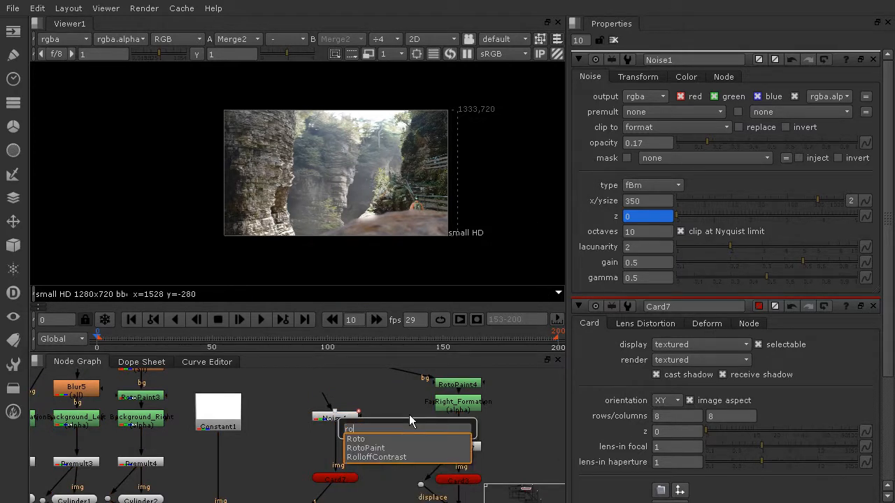
{"action": "key", "text": "Return"}
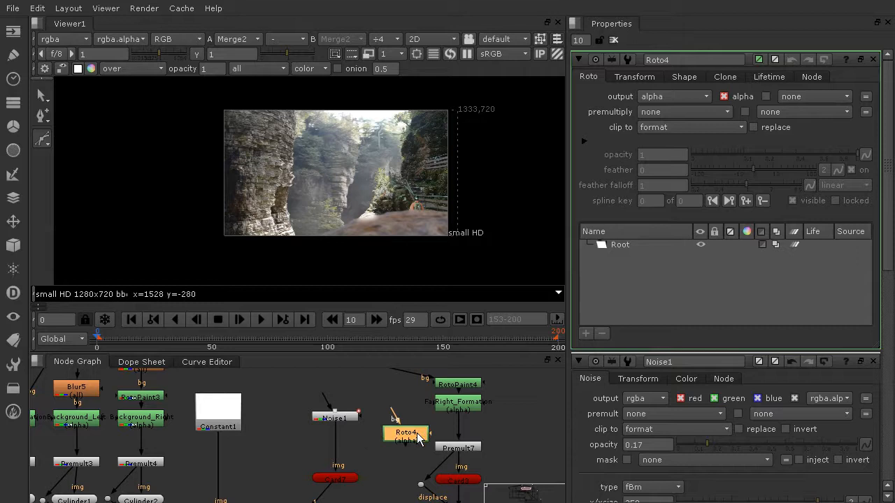
{"action": "left_click_drag", "start_coordinate": [412, 447], "coordinate": [348, 450]}
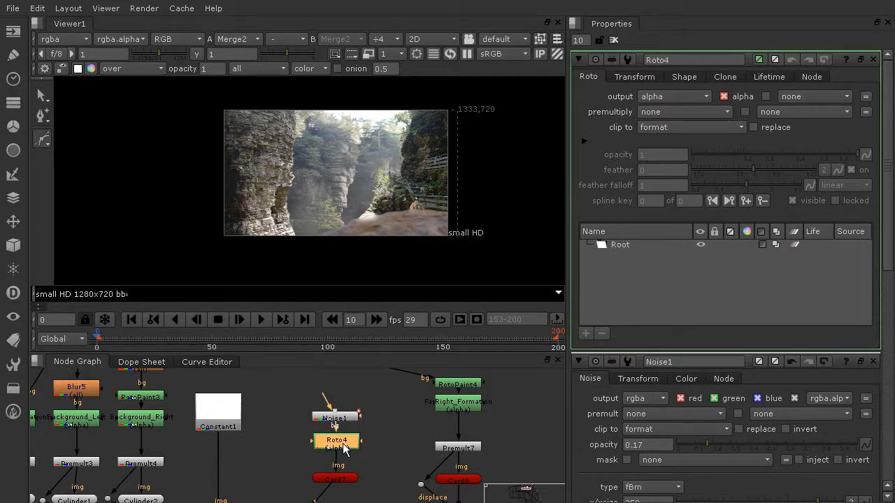
{"action": "key", "text": "1"}
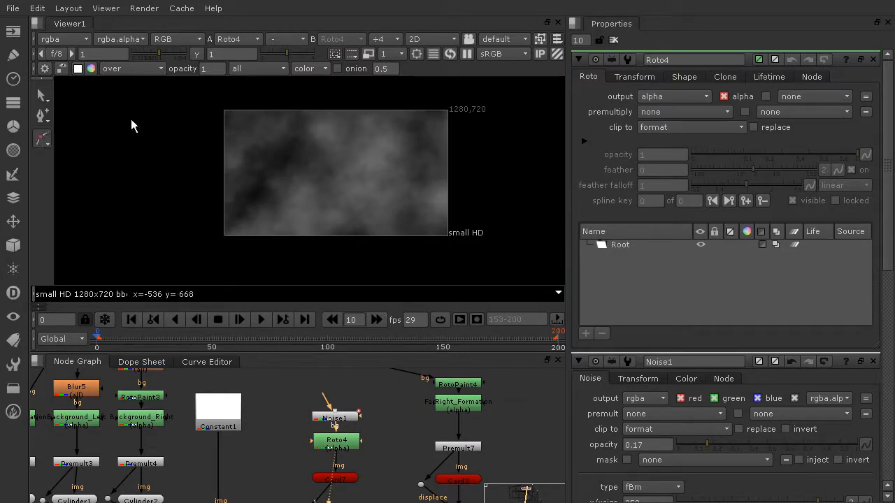
{"action": "left_click", "coordinate": [152, 184]}
{"action": "left_click", "coordinate": [528, 185]}
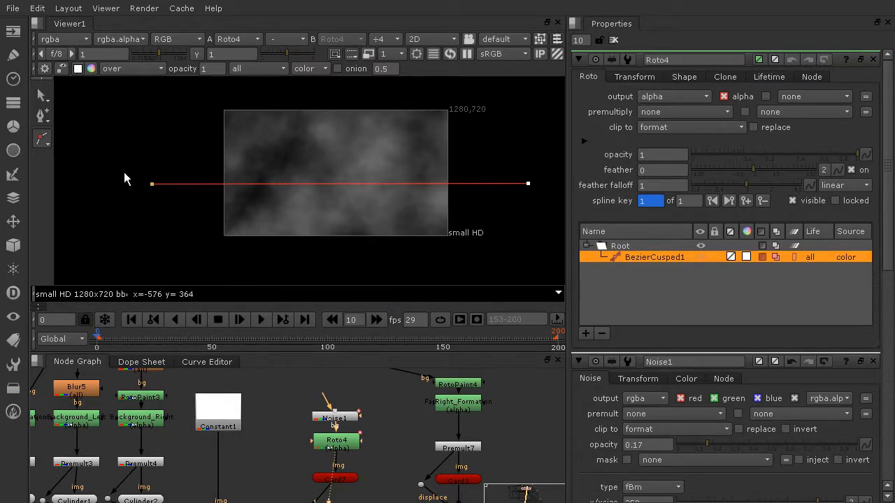
{"action": "key", "text": "ctrl+z"}
{"action": "key", "text": "ctrl+z"}
Remove the straight cusped line and draw a closed Bezier shape around the lower part of the noise frame.
{"action": "left_click", "coordinate": [49, 143]}
{"action": "left_click", "coordinate": [107, 139]}
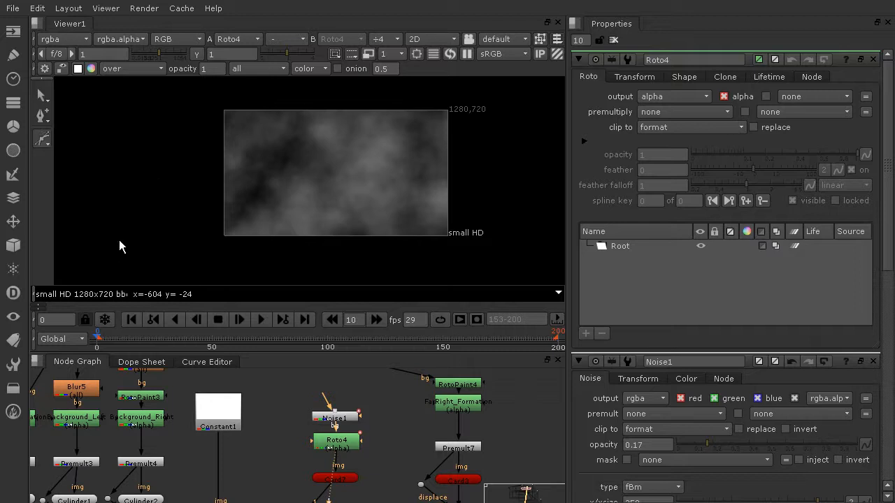
{"action": "left_click", "coordinate": [125, 237]}
{"action": "left_click_drag", "start_coordinate": [544, 230], "coordinate": [725, 280]}
{"action": "key", "text": "ctrl+z"}
{"action": "left_click_drag", "start_coordinate": [268, 177], "coordinate": [390, 181]}
{"action": "left_click_drag", "start_coordinate": [492, 186], "coordinate": [517, 200]}
{"action": "scroll", "coordinate": [504, 209], "scroll_direction": "down", "scroll_amount": 4}
{"action": "scroll", "coordinate": [510, 218], "scroll_direction": "up", "scroll_amount": 1}
{"action": "left_click", "coordinate": [484, 221]}
{"action": "left_click", "coordinate": [348, 222]}
{"action": "left_click", "coordinate": [300, 176]}
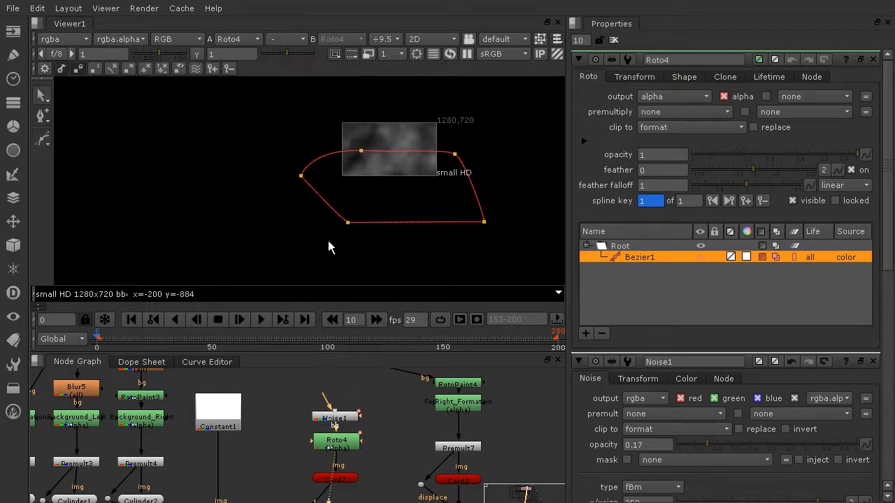
Reshape the Bezier's points and tangents so its upper edge runs across the middle of the noise.
{"action": "scroll", "coordinate": [396, 149], "scroll_direction": "up", "scroll_amount": 5}
{"action": "left_click", "coordinate": [313, 153]}
{"action": "left_click_drag", "start_coordinate": [313, 156], "coordinate": [314, 108], "text": "ctrl"}
{"action": "left_click", "coordinate": [535, 161]}
{"action": "left_click_drag", "start_coordinate": [534, 160], "coordinate": [547, 113], "text": "ctrl"}
{"action": "left_click_drag", "start_coordinate": [533, 161], "coordinate": [536, 180]}
{"action": "left_click_drag", "start_coordinate": [310, 154], "coordinate": [305, 180]}
{"action": "left_click", "coordinate": [555, 148]}
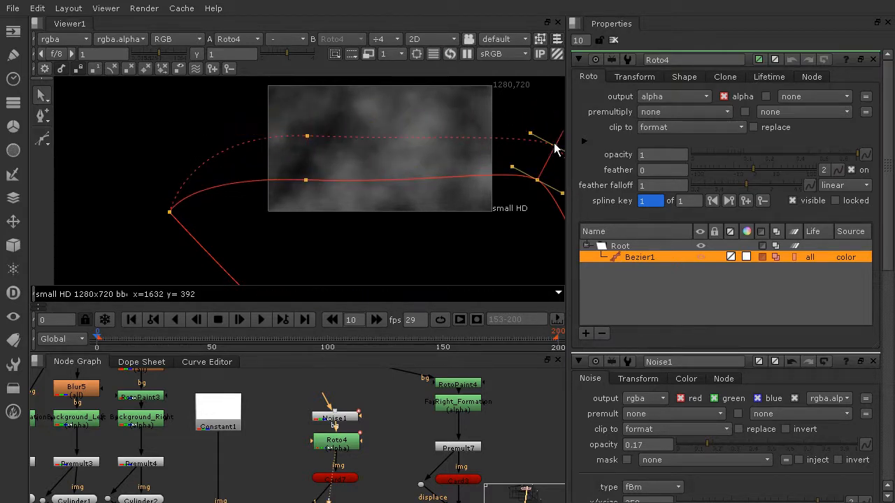
{"action": "left_click_drag", "start_coordinate": [555, 148], "coordinate": [537, 139]}
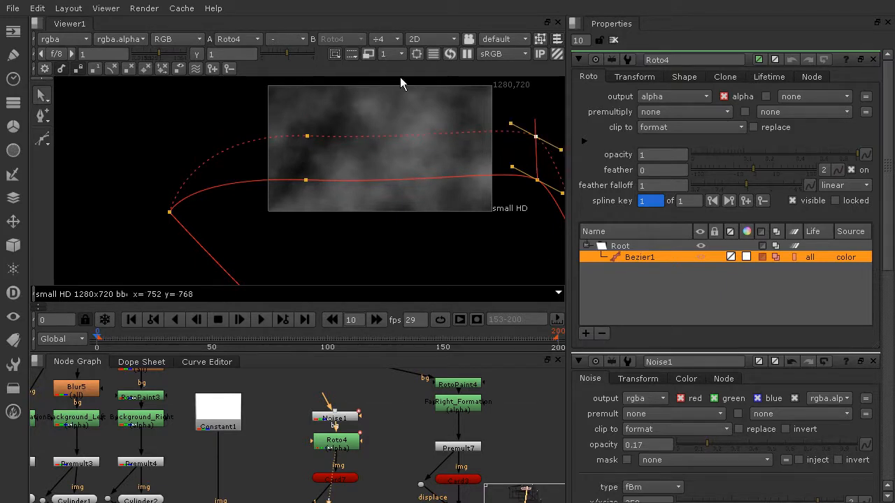
Insert a Premult node between the Roto node and the card.
{"action": "left_click", "coordinate": [442, 39]}
{"action": "left_click", "coordinate": [449, 63]}
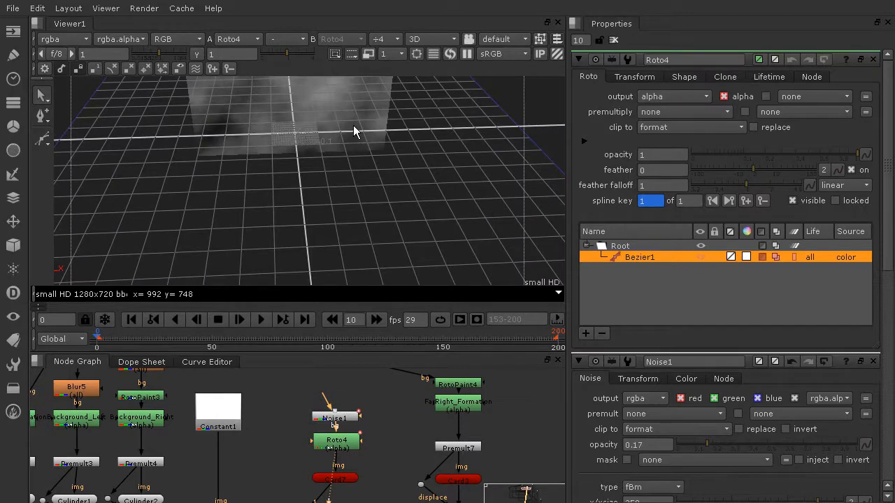
{"action": "middle_click_drag", "start_coordinate": [353, 125], "coordinate": [413, 199]}
{"action": "left_click_drag", "start_coordinate": [413, 198], "coordinate": [451, 61], "text": "ctrl"}
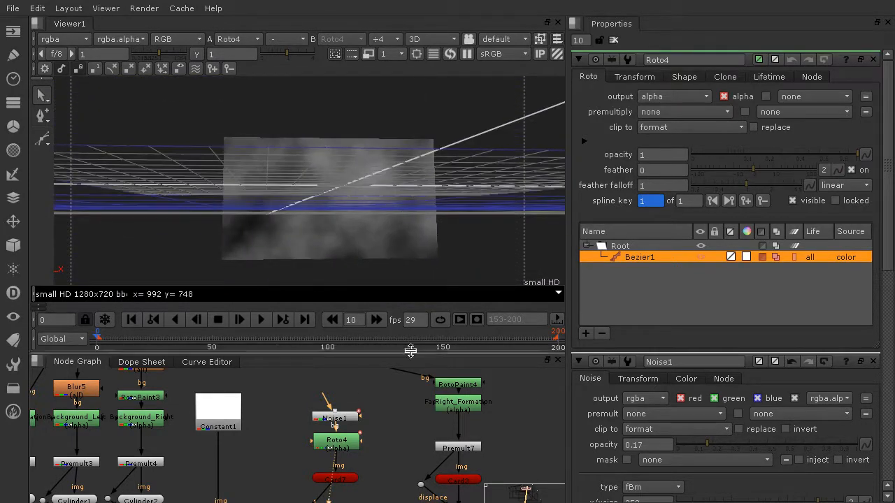
{"action": "scroll", "coordinate": [403, 388], "scroll_direction": "down", "scroll_amount": 3}
{"action": "left_click", "coordinate": [348, 420]}
{"action": "left_click_drag", "start_coordinate": [350, 425], "coordinate": [353, 439]}
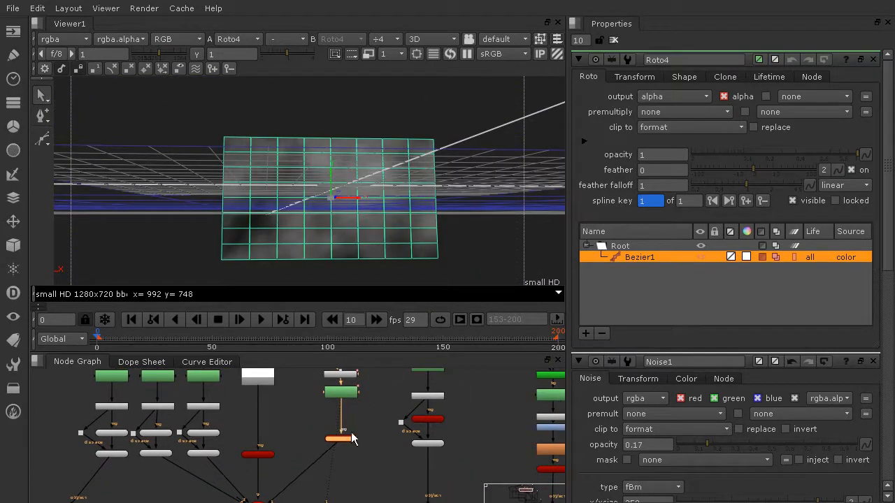
{"action": "key", "text": "Tab"}
{"action": "type", "text": "prem"}
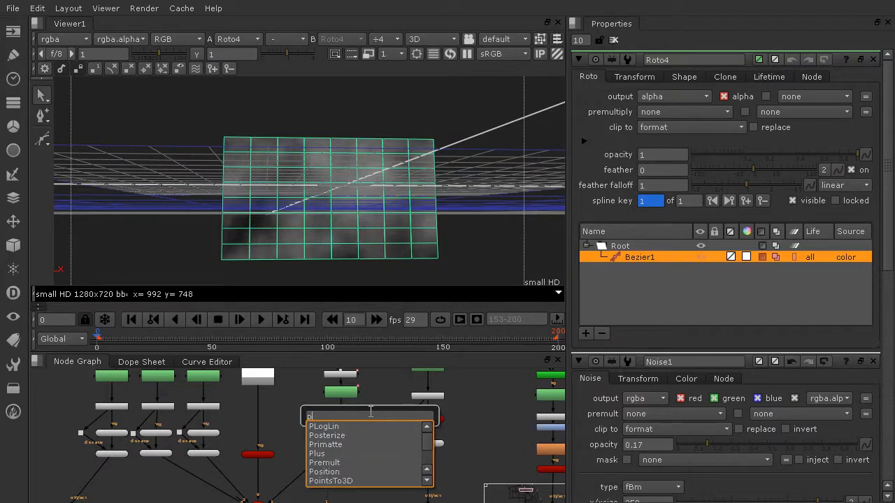
{"action": "key", "text": "Return"}
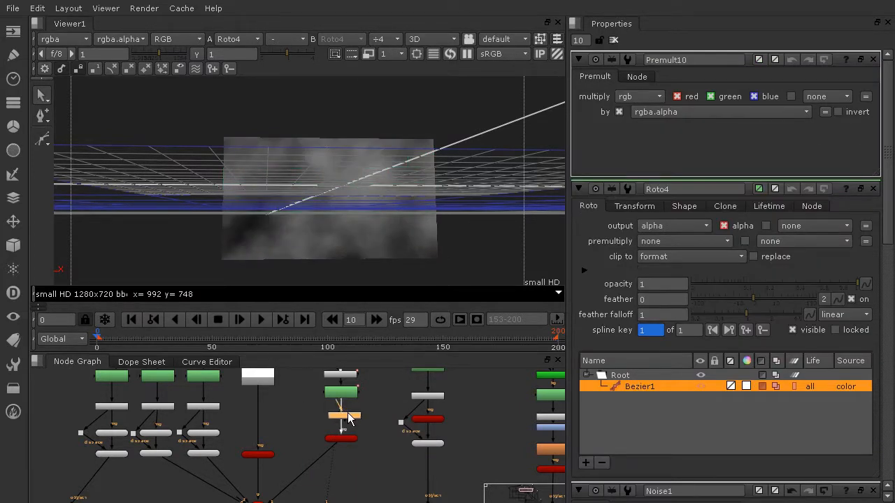
Move the roto shape's points outward and down to widen it into a trapezoid reaching the frame bottom.
{"action": "left_click_drag", "start_coordinate": [376, 132], "coordinate": [401, 161], "text": "ctrl"}
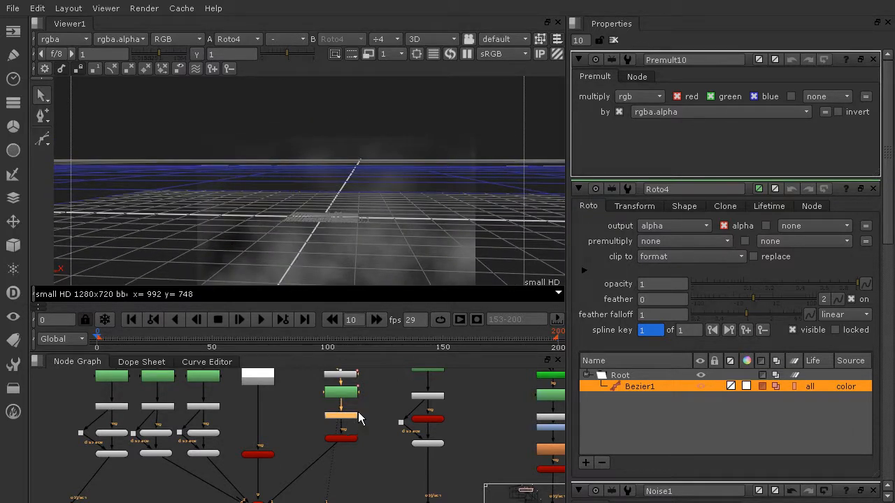
{"action": "key", "text": "1"}
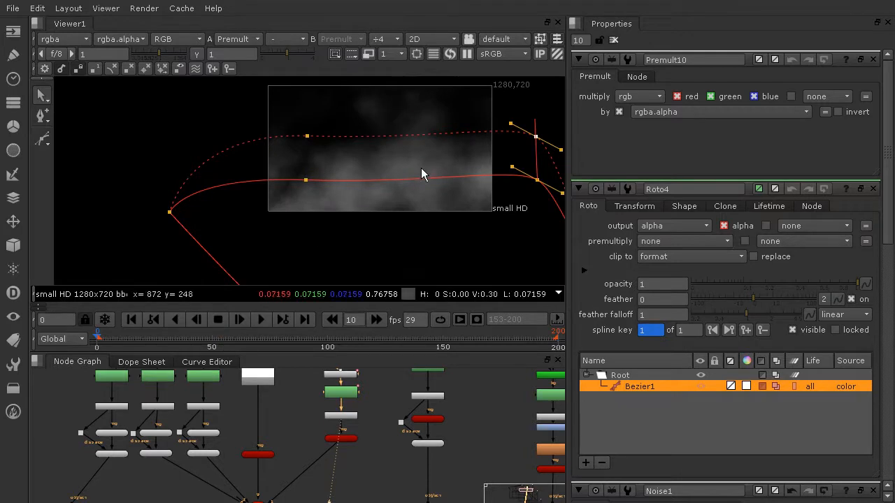
{"action": "middle_click_drag", "start_coordinate": [414, 161], "coordinate": [389, 171]}
{"action": "left_click_drag", "start_coordinate": [535, 123], "coordinate": [126, 237]}
{"action": "left_click_drag", "start_coordinate": [400, 176], "coordinate": [412, 191]}
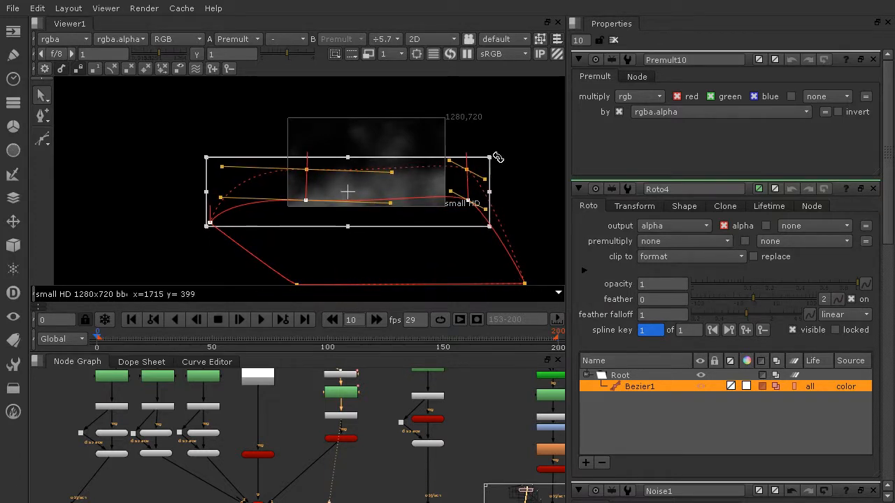
{"action": "left_click", "coordinate": [520, 190]}
{"action": "left_click_drag", "start_coordinate": [297, 284], "coordinate": [162, 284]}
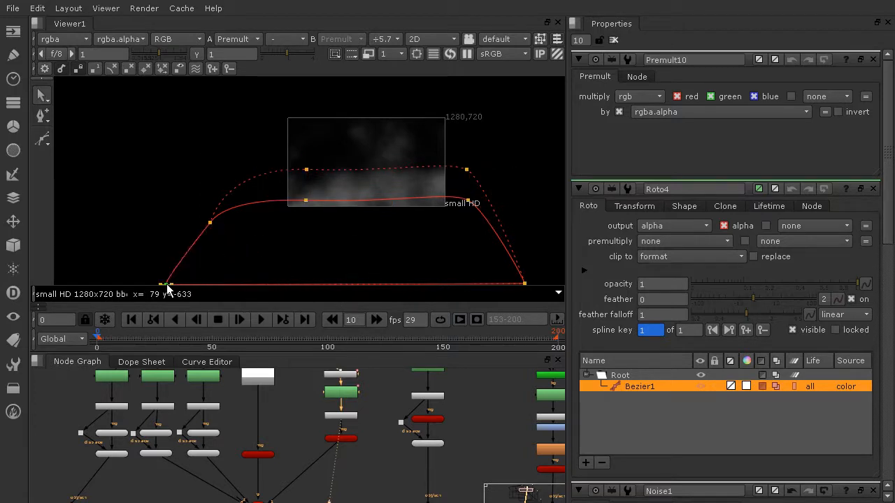
Adjust the roto shape's corner tangents and top point to smooth its edges.
{"action": "left_click", "coordinate": [212, 222]}
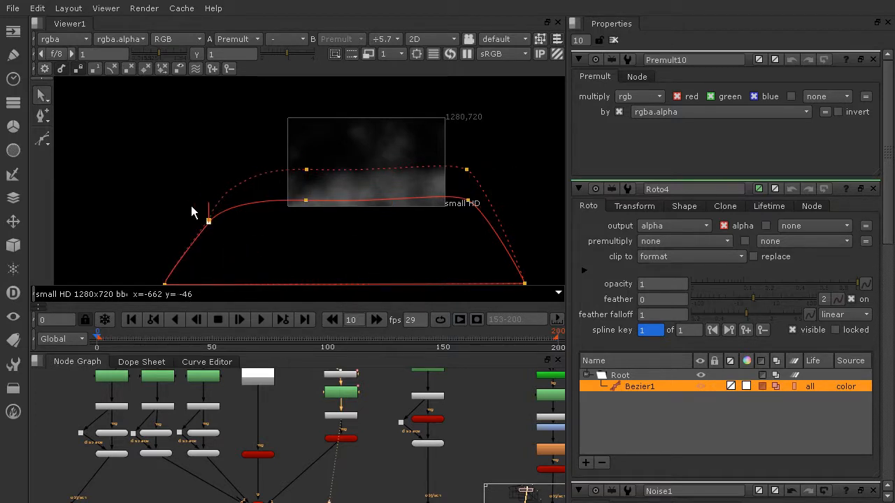
{"action": "left_click_drag", "start_coordinate": [209, 200], "coordinate": [172, 202]}
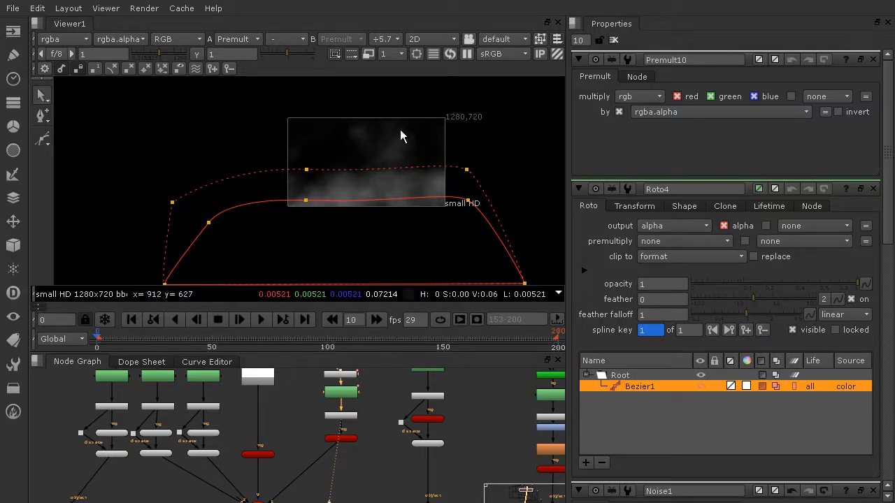
{"action": "scroll", "coordinate": [371, 132], "scroll_direction": "up", "scroll_amount": 6}
{"action": "scroll", "coordinate": [444, 160], "scroll_direction": "down", "scroll_amount": 6}
{"action": "left_click", "coordinate": [511, 185]}
{"action": "left_click_drag", "start_coordinate": [511, 184], "coordinate": [504, 162]}
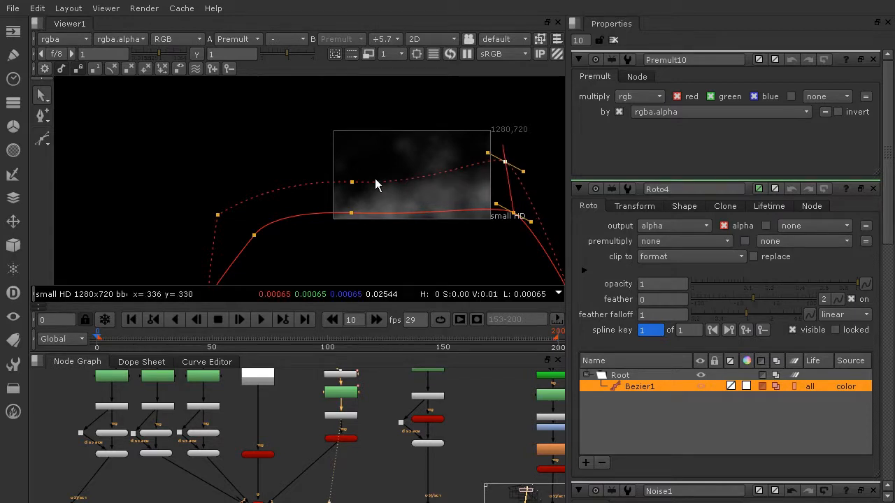
{"action": "left_click_drag", "start_coordinate": [358, 181], "coordinate": [351, 175]}
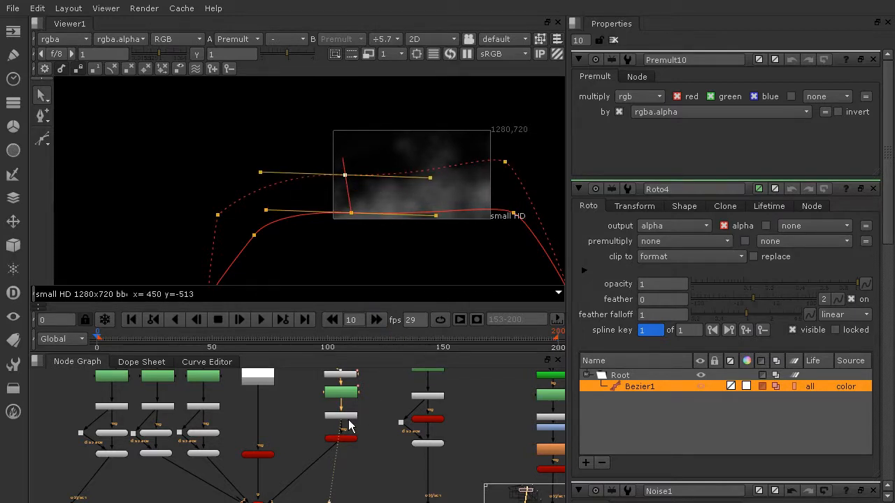
View the masked card in the 3D viewer, then return to the 2D view.
{"action": "key", "text": "1"}
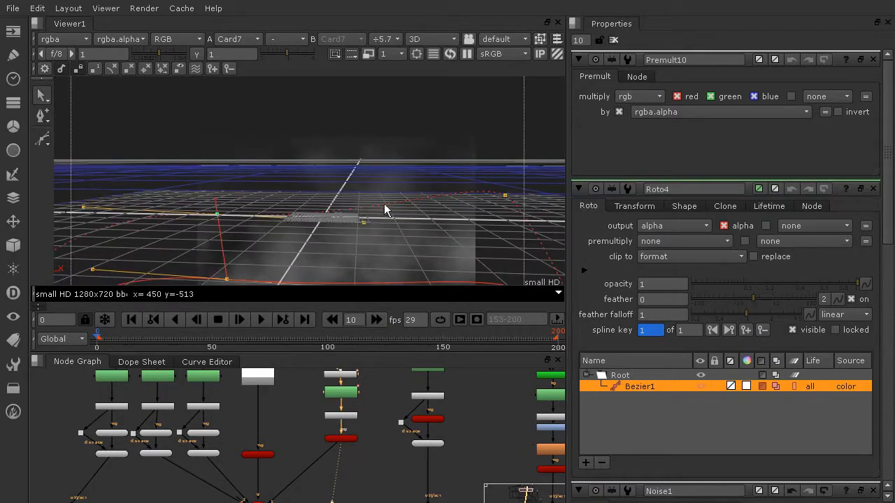
{"action": "left_click", "coordinate": [383, 186]}
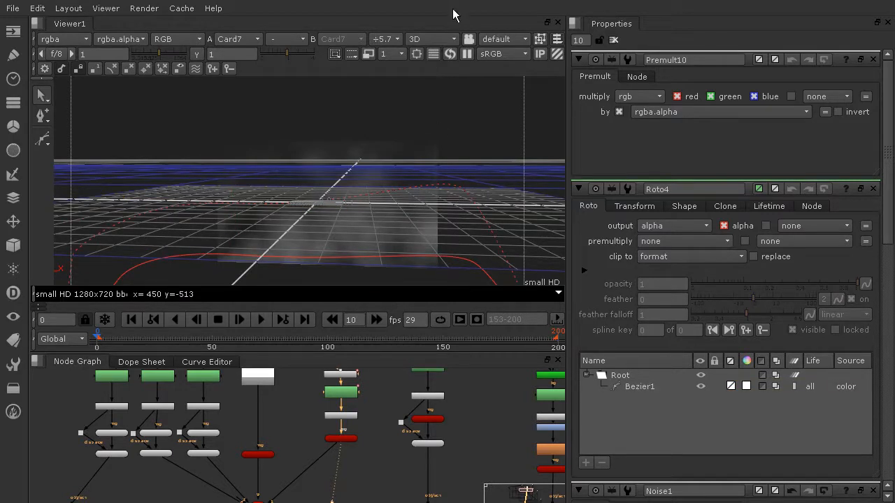
{"action": "left_click", "coordinate": [445, 41]}
{"action": "left_click", "coordinate": [446, 53]}
{"action": "scroll", "coordinate": [438, 391], "scroll_direction": "down", "scroll_amount": 3}
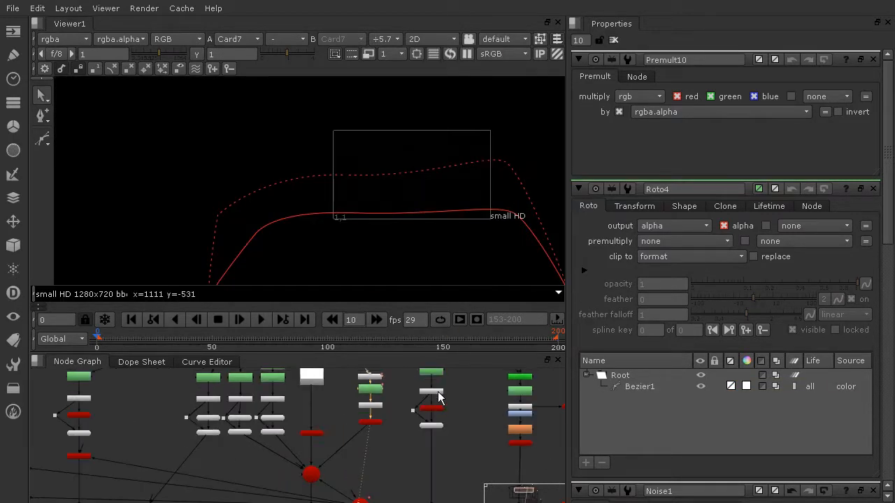
Navigate to the final merge, view it, and play back the composite.
{"action": "scroll", "coordinate": [420, 451], "scroll_direction": "down", "scroll_amount": 2}
{"action": "middle_click_drag", "start_coordinate": [354, 489], "coordinate": [339, 404]}
{"action": "middle_click_drag", "start_coordinate": [330, 449], "coordinate": [359, 260]}
{"action": "middle_click_drag", "start_coordinate": [340, 379], "coordinate": [342, 448]}
{"action": "scroll", "coordinate": [336, 428], "scroll_direction": "up", "scroll_amount": 4}
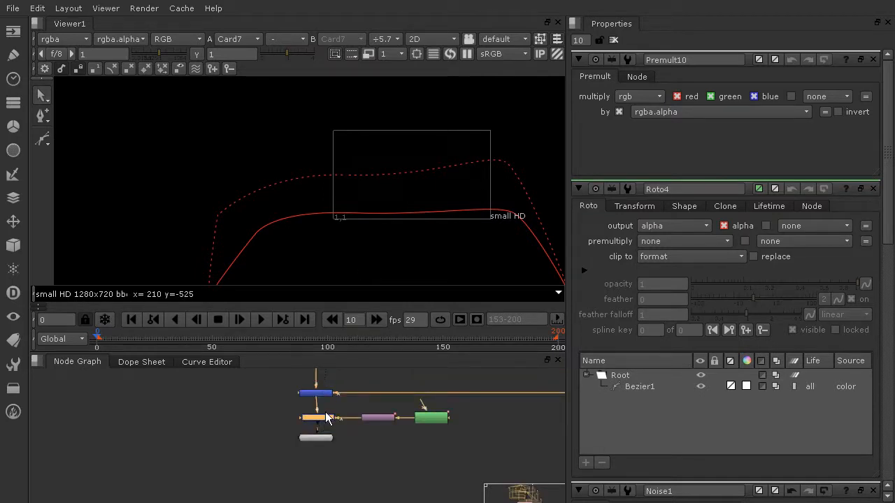
{"action": "key", "text": "1"}
{"action": "middle_click_drag", "start_coordinate": [470, 180], "coordinate": [408, 195]}
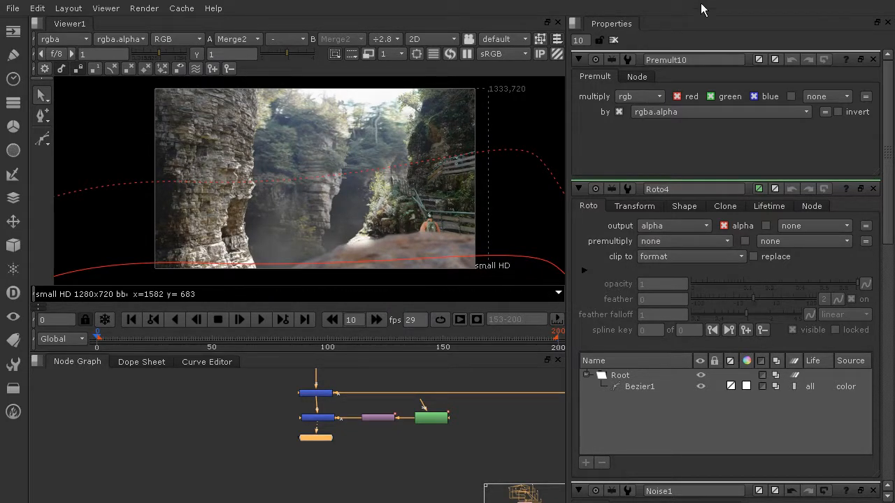
{"action": "left_click", "coordinate": [614, 40]}
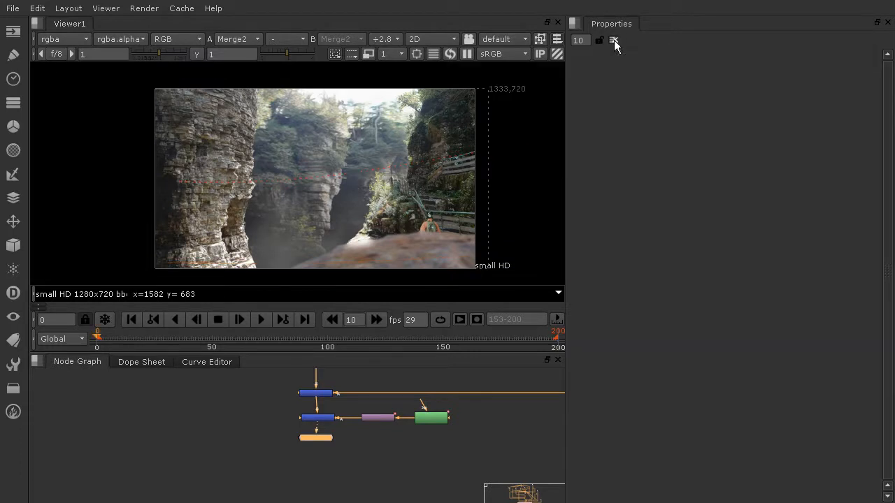
{"action": "left_click", "coordinate": [263, 318]}
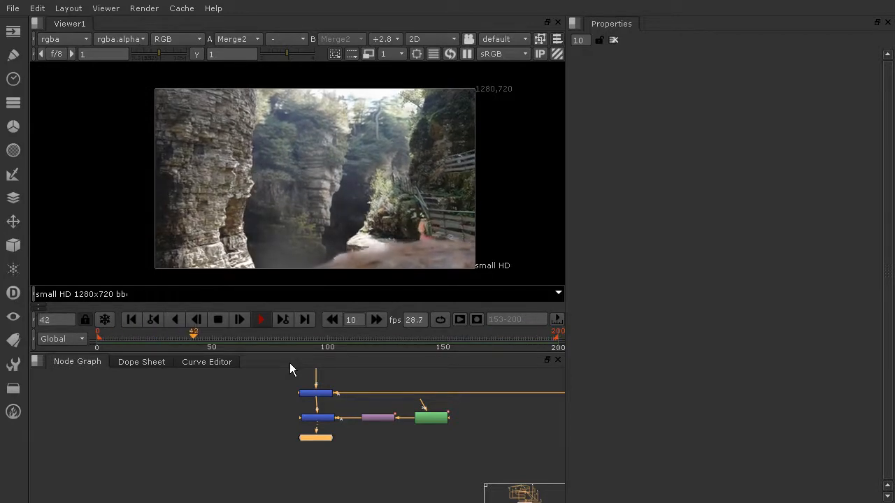
Open the Noise node and set its z offset at frame 200 to 1.
{"action": "middle_click_drag", "start_coordinate": [458, 392], "coordinate": [409, 493]}
{"action": "middle_click_drag", "start_coordinate": [421, 391], "coordinate": [413, 492]}
{"action": "mouse_move", "coordinate": [395, 409]}
{"action": "middle_mouse_down"}
{"action": "mouse_move", "coordinate": [393, 497]}
{"action": "mouse_move", "coordinate": [412, 449]}
{"action": "middle_mouse_up"}
{"action": "scroll", "coordinate": [412, 448], "scroll_direction": "up", "scroll_amount": 5}
{"action": "double_click", "coordinate": [339, 404]}
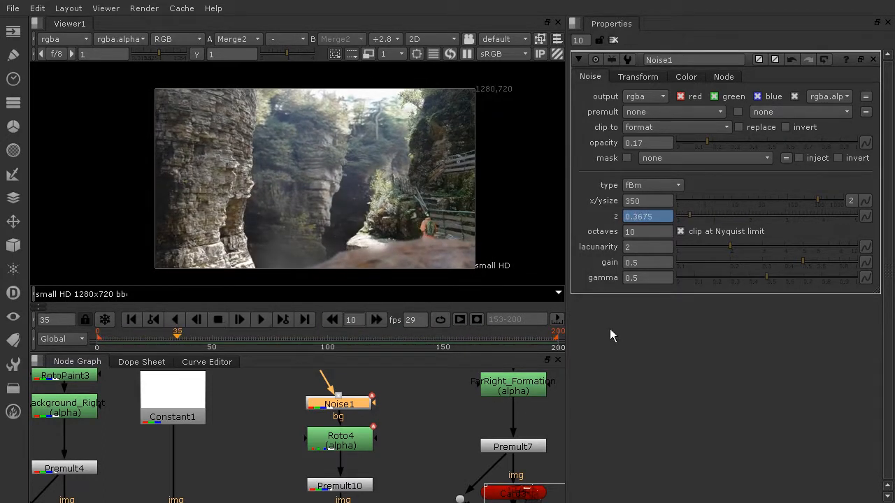
{"action": "left_click_drag", "start_coordinate": [145, 340], "coordinate": [430, 343]}
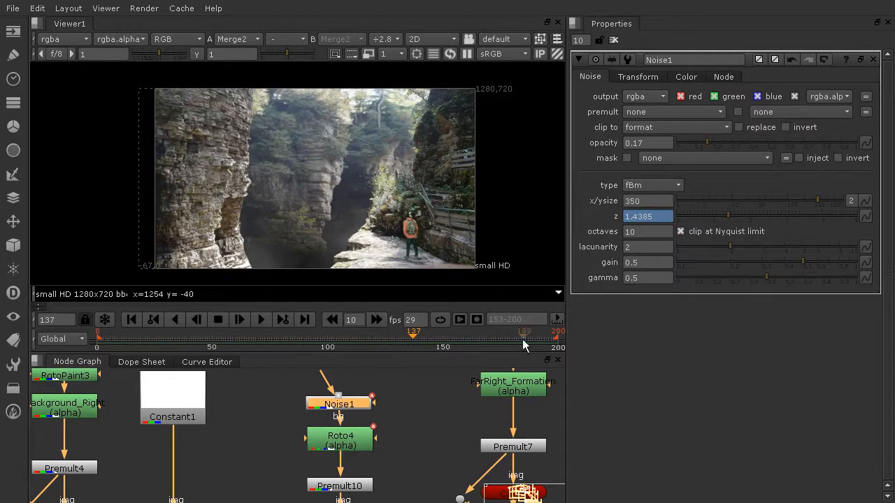
{"action": "left_click", "coordinate": [557, 347]}
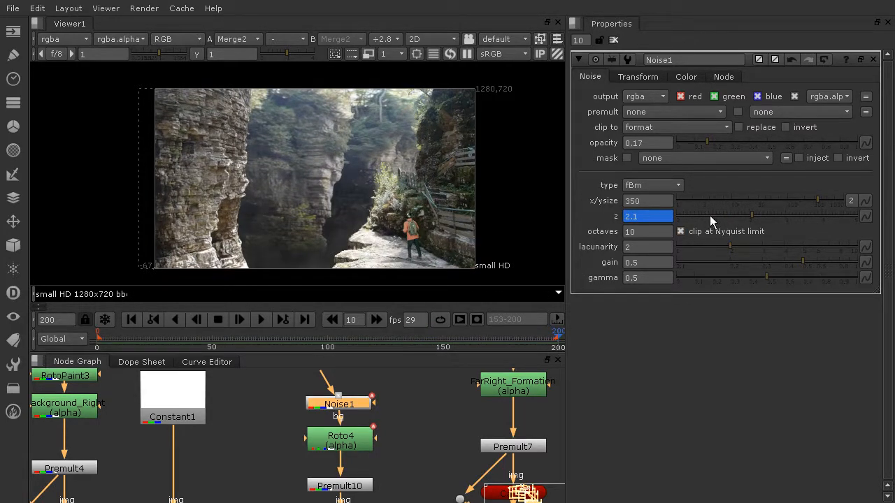
{"action": "type", "text": "1"}
{"action": "key", "text": "Return"}
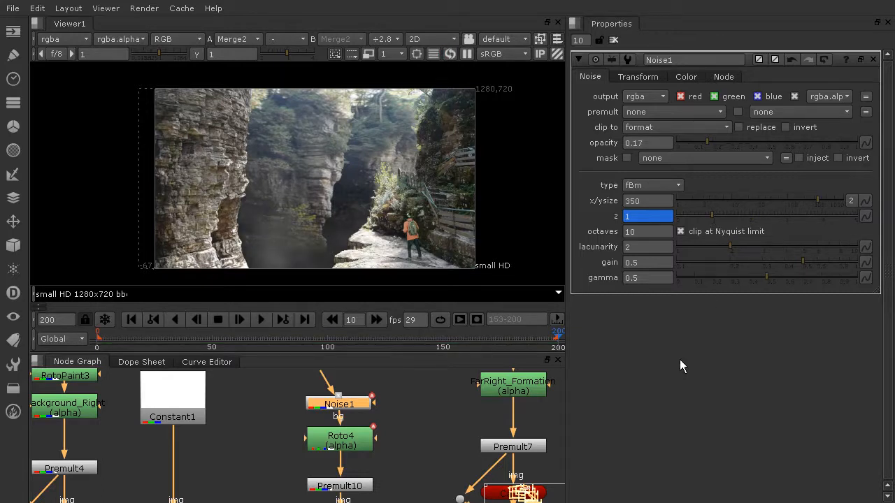